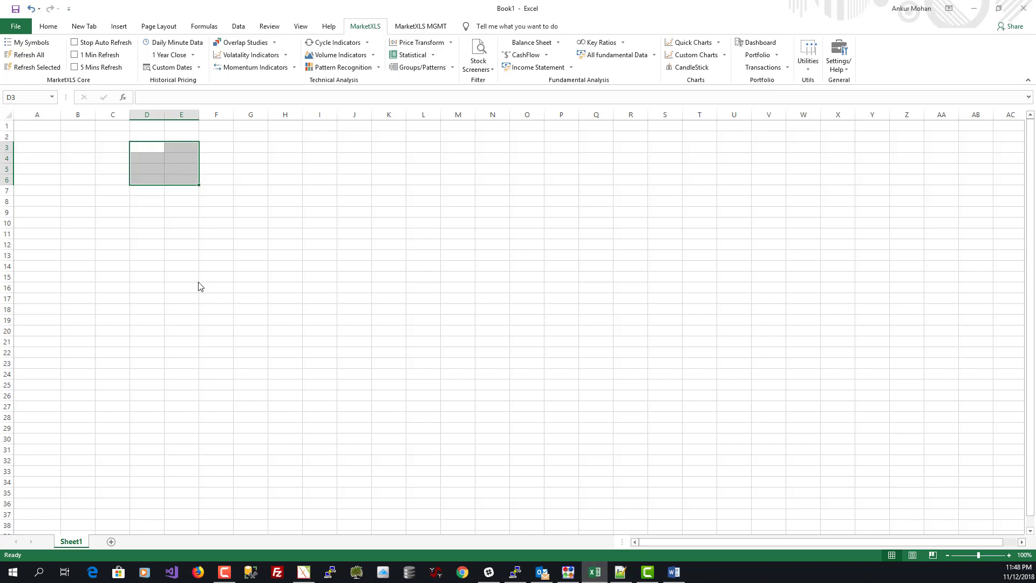
Enter the sample text #NAME in cell E4 and clear it again.
click(196, 276)
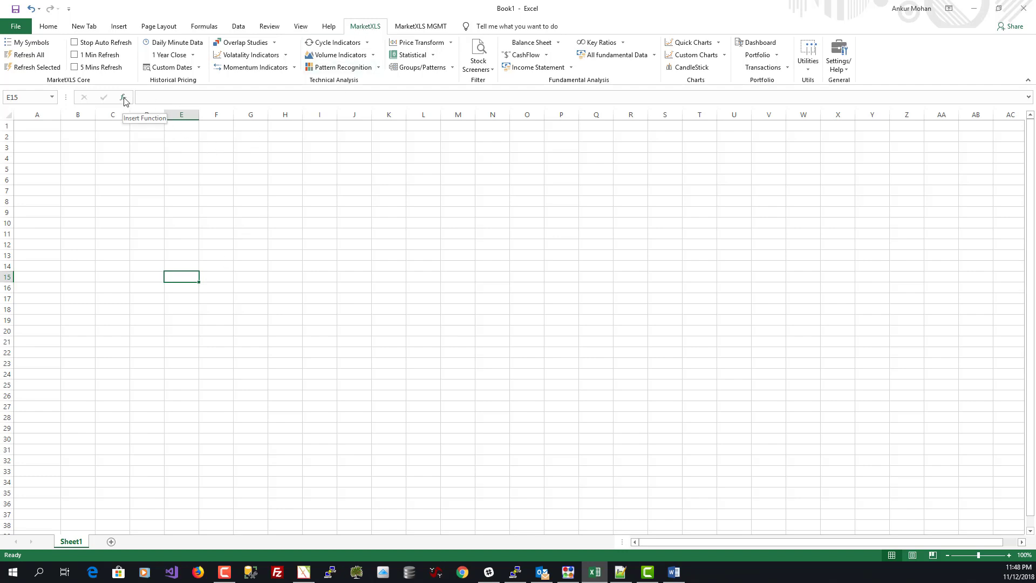
click(178, 159)
text(#NAME)
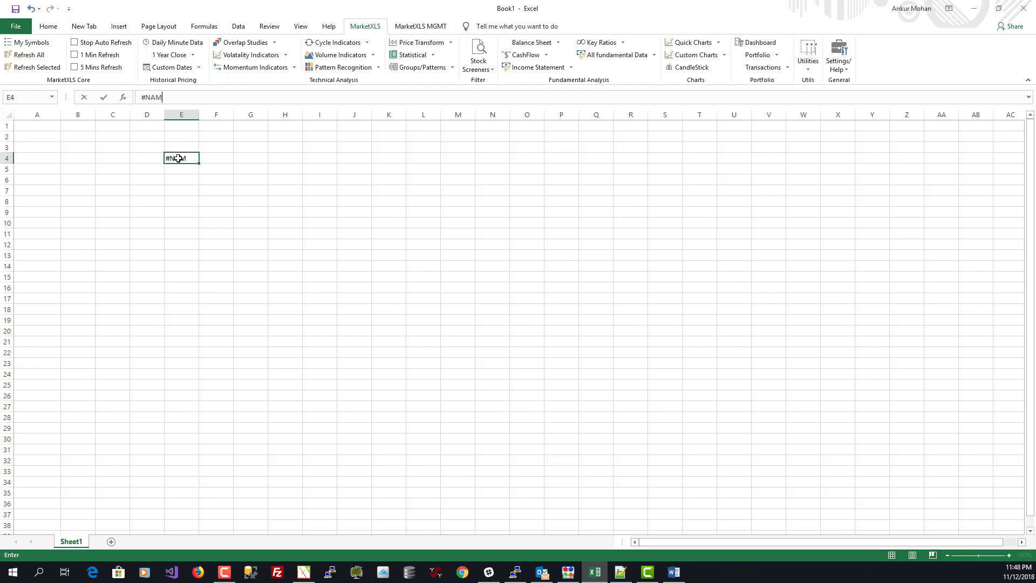
key(Return)
click(178, 158)
key(Delete)
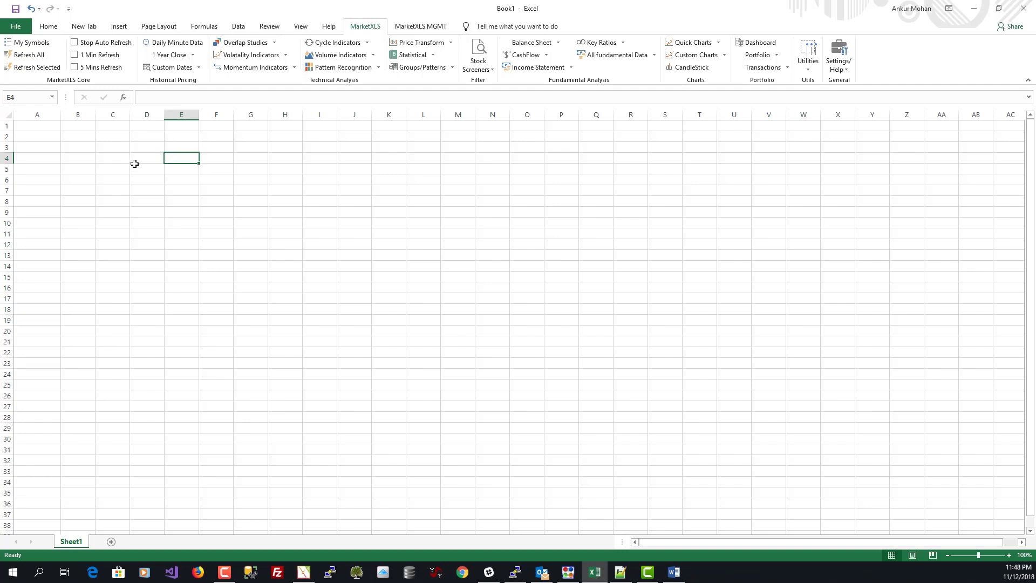
Browse the Insert Function categories for cell E5 to check the MarketXLS and QuoteMedia groups, leaving the cell empty.
click(243, 191)
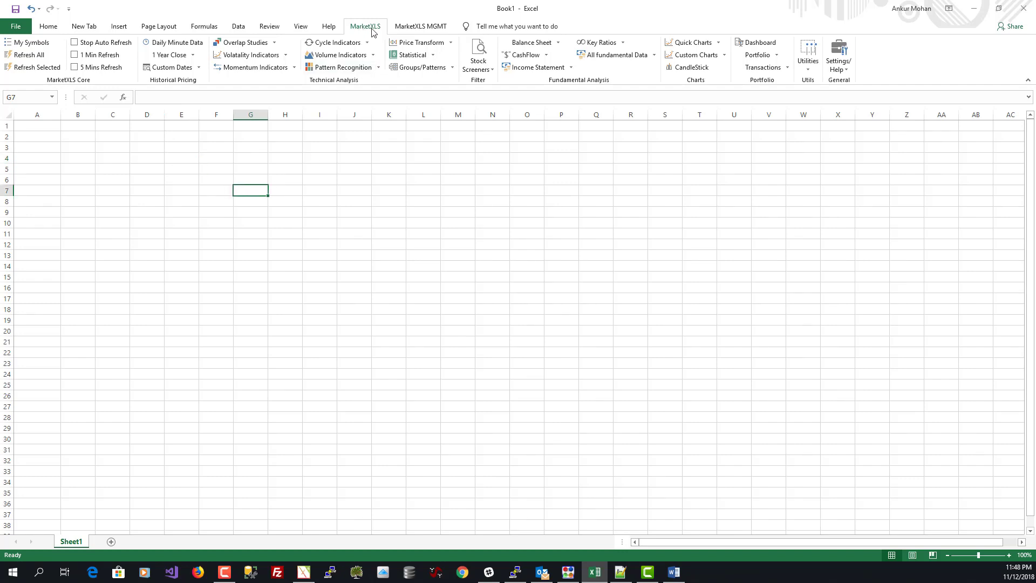
click(196, 169)
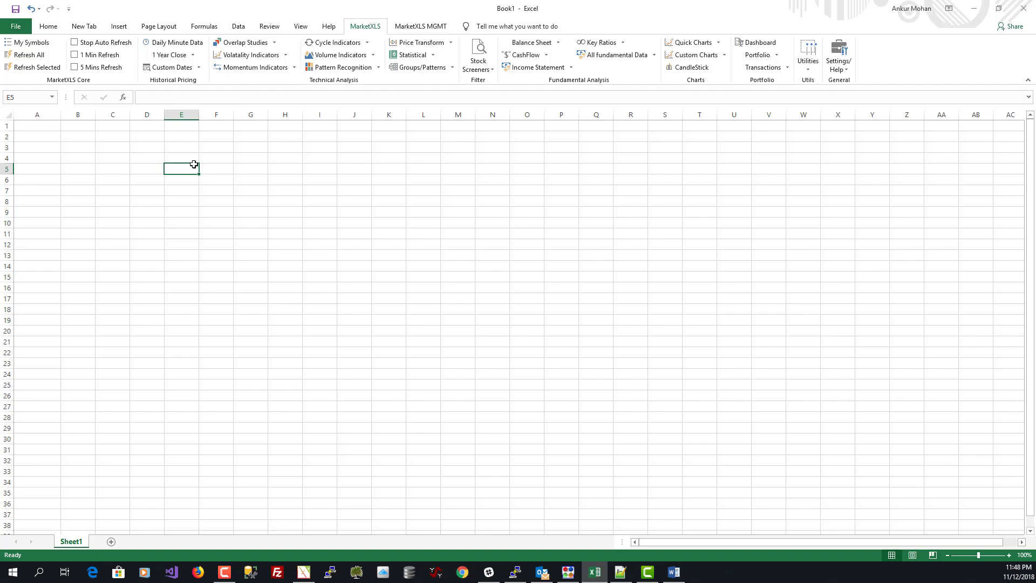
click(123, 97)
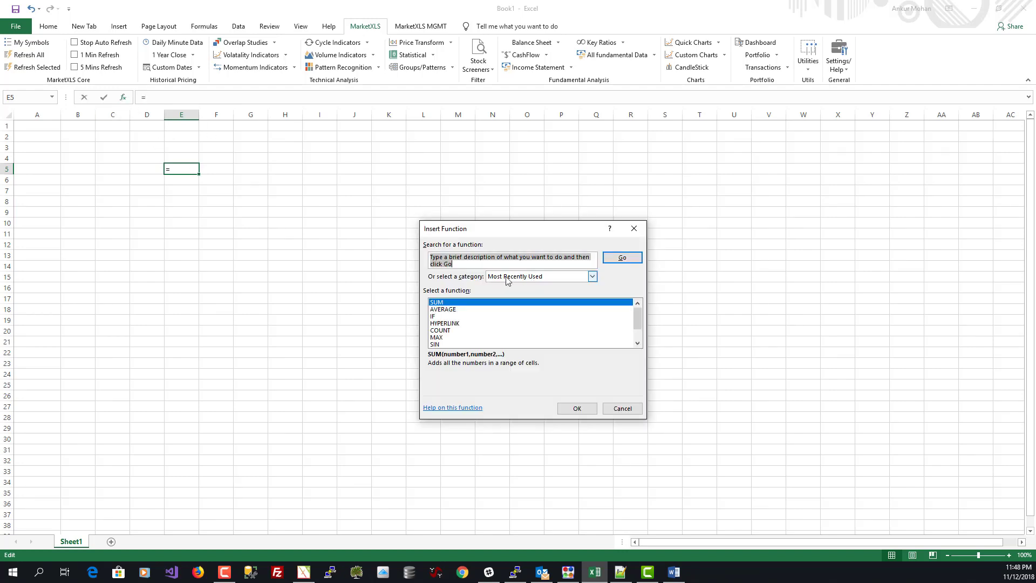
click(592, 277)
drag(592, 303, 592, 342)
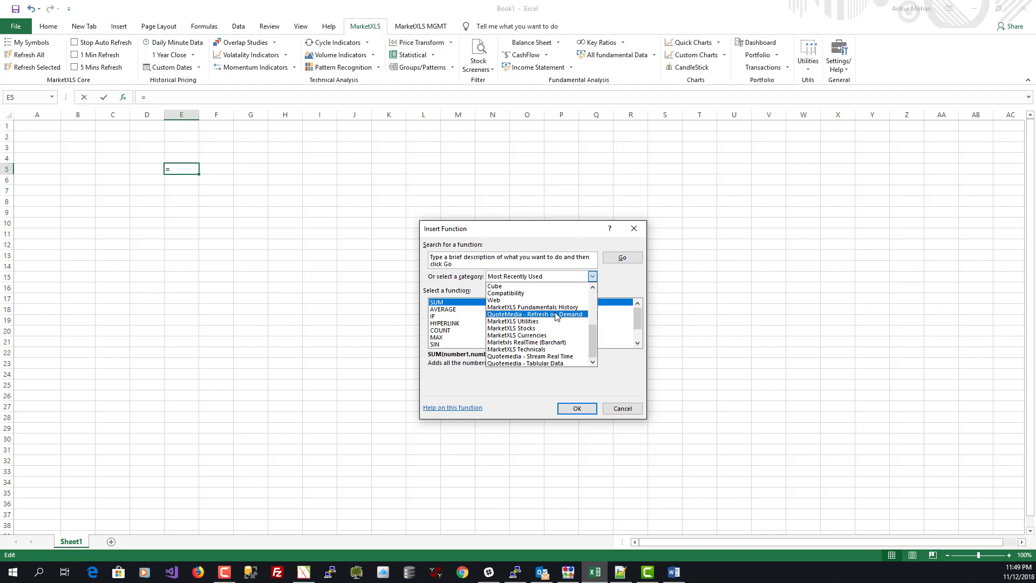
click(607, 355)
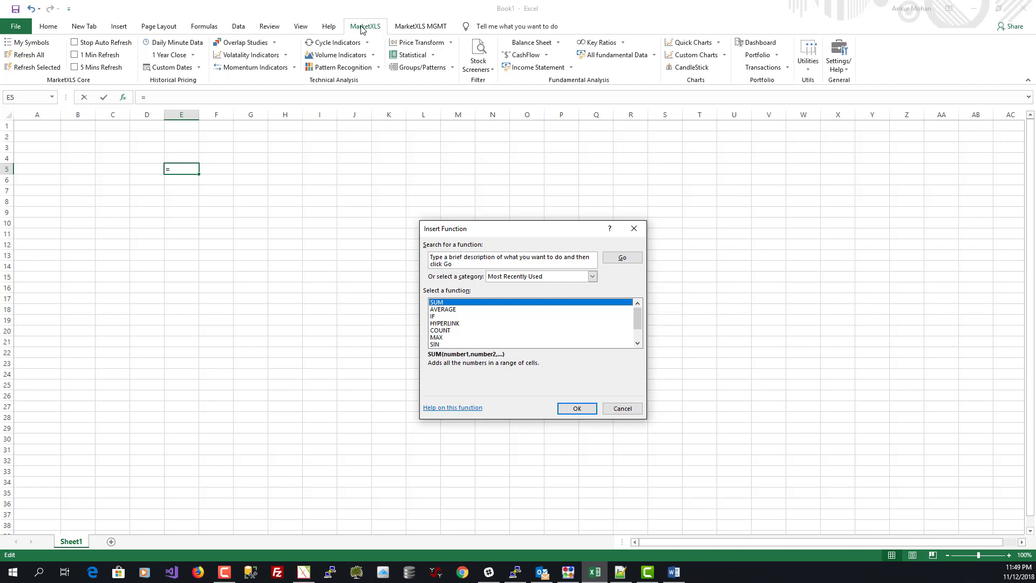
click(629, 410)
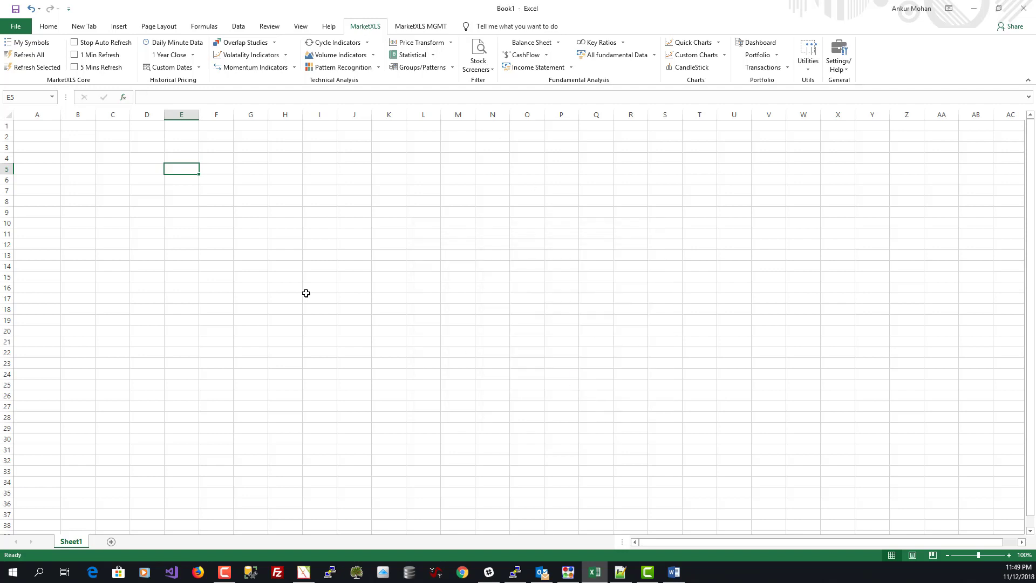
Test the formula =Last("MSFT") in cell F12 and clear the cell.
click(226, 242)
text(=Last()
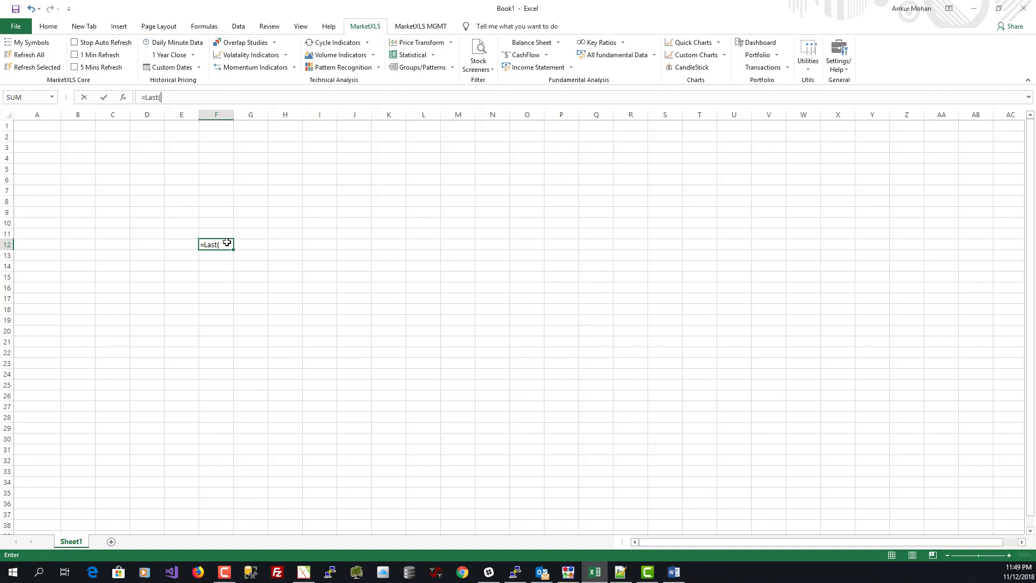
text("MSFT"))
key(Return)
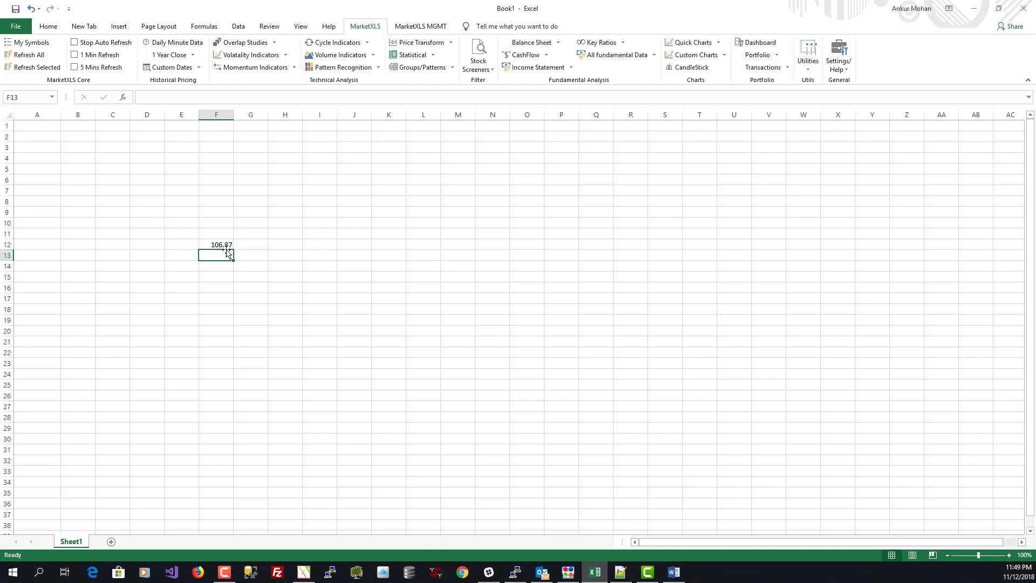
click(212, 243)
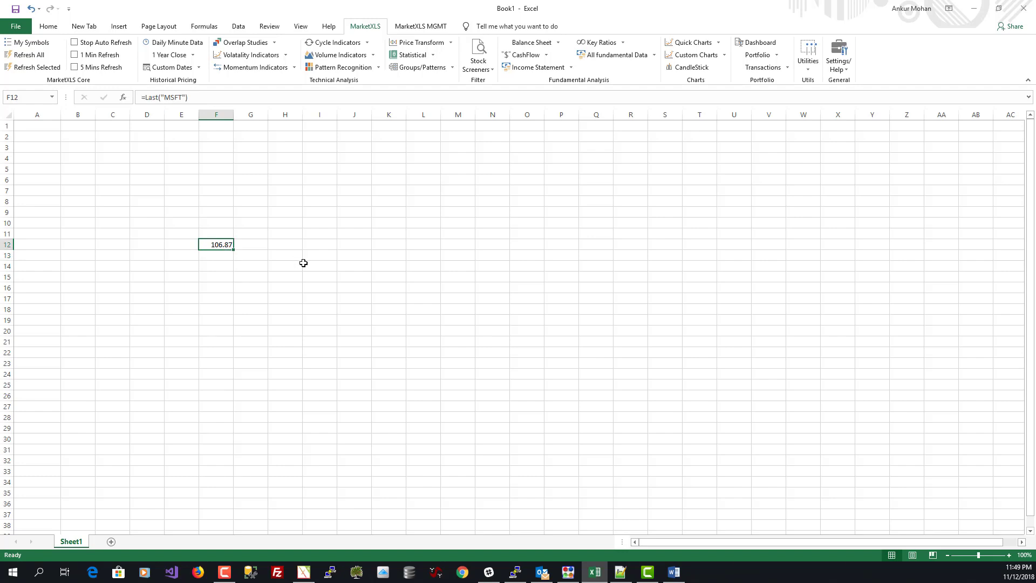
key(Delete)
click(242, 188)
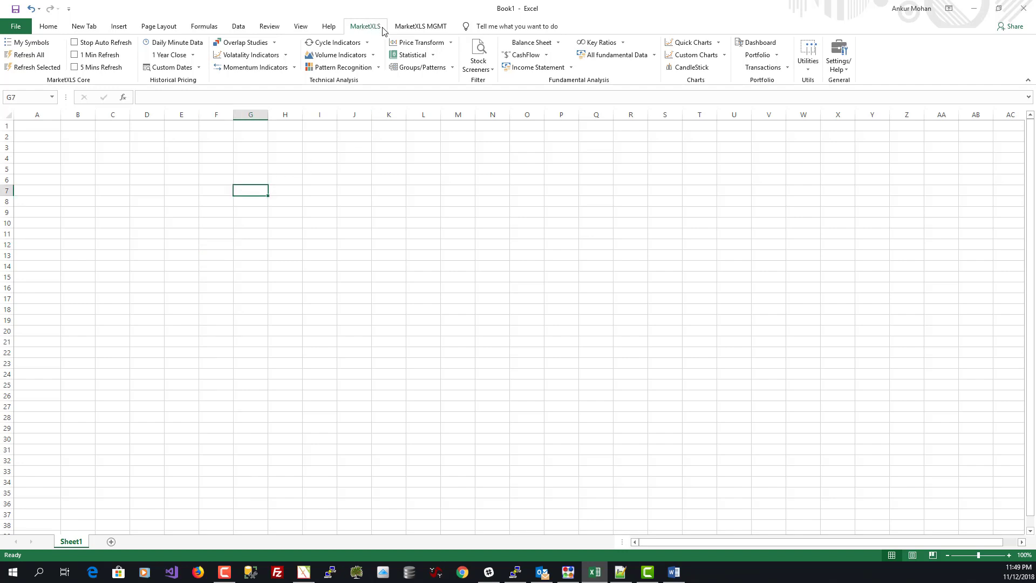
click(187, 167)
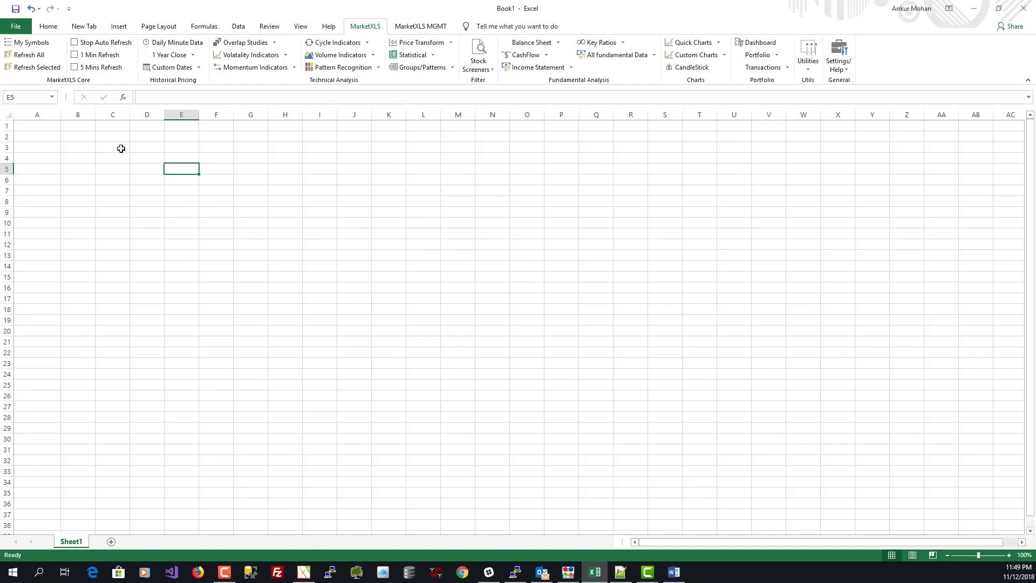
drag(119, 147, 211, 278)
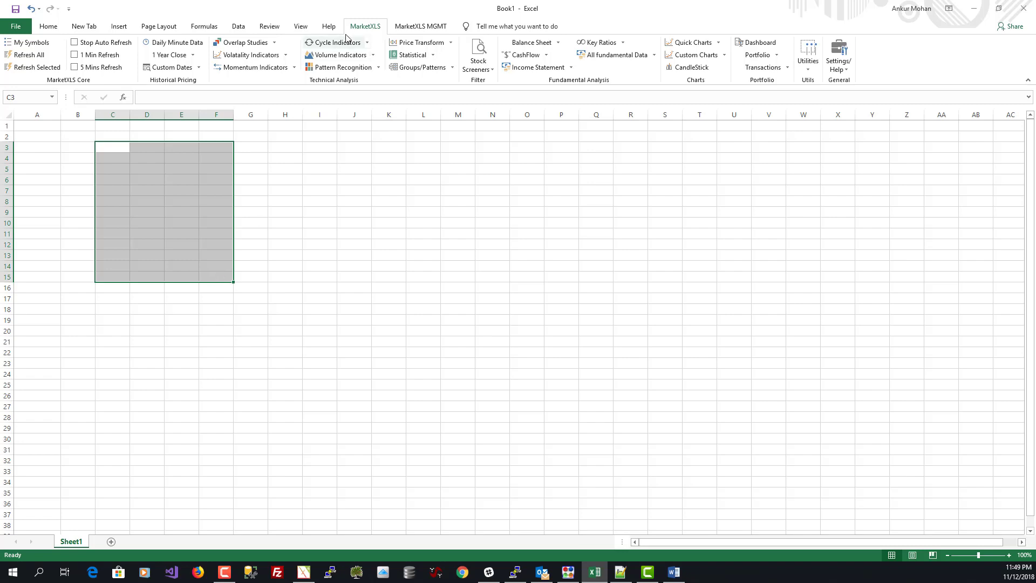
Enter the labels "Excel Addin" in cell C3 and "Com Addin" in cell C4.
click(113, 149)
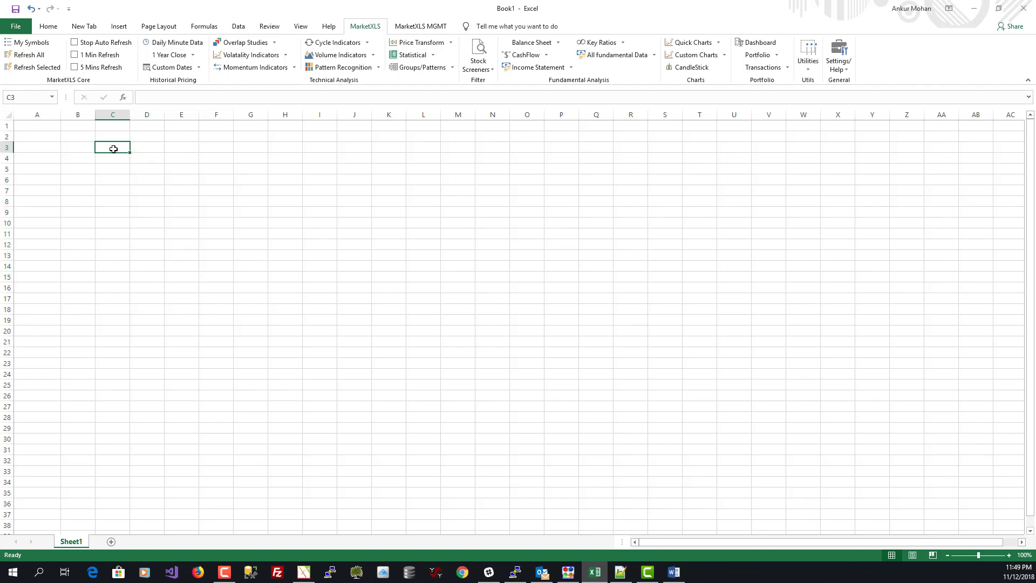
text(Excel Addin)
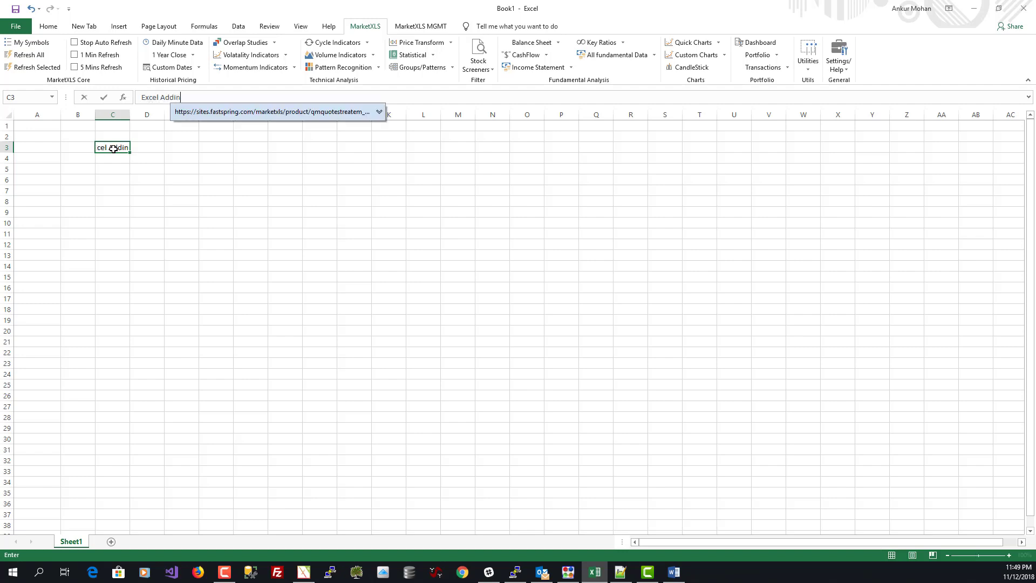
key(Return)
text(C)
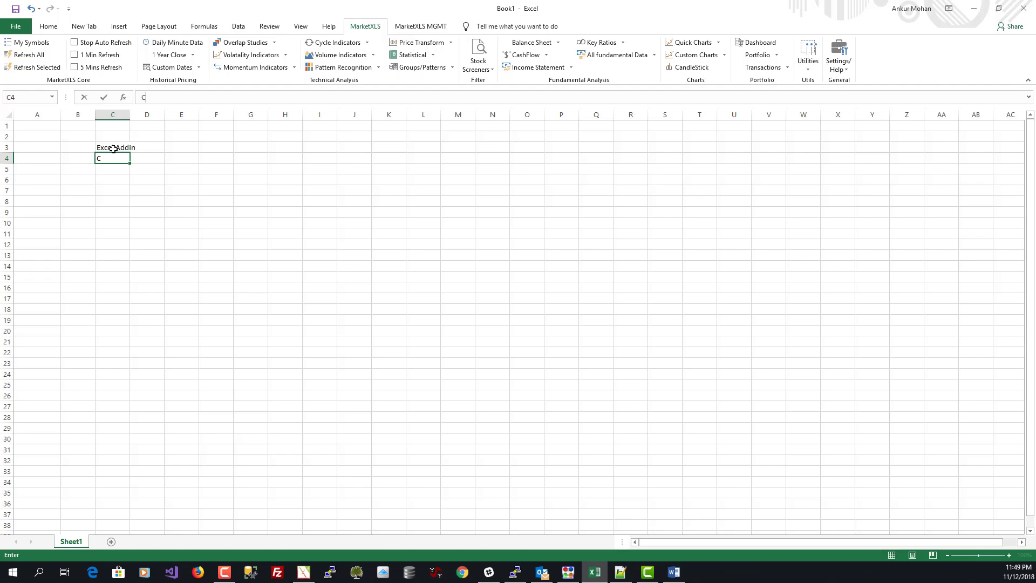
text(om Addin)
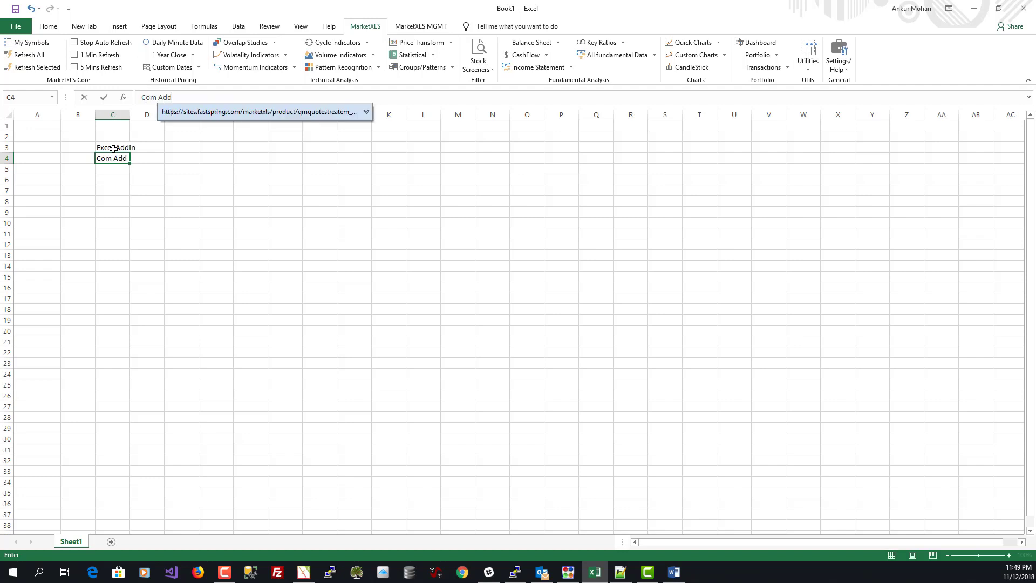
key(Return)
Enter ">>" in cell E3 and "Functions" in cell F3 beside the Excel Addin label.
key(Up)
key(Up)
key(Right)
key(Right)
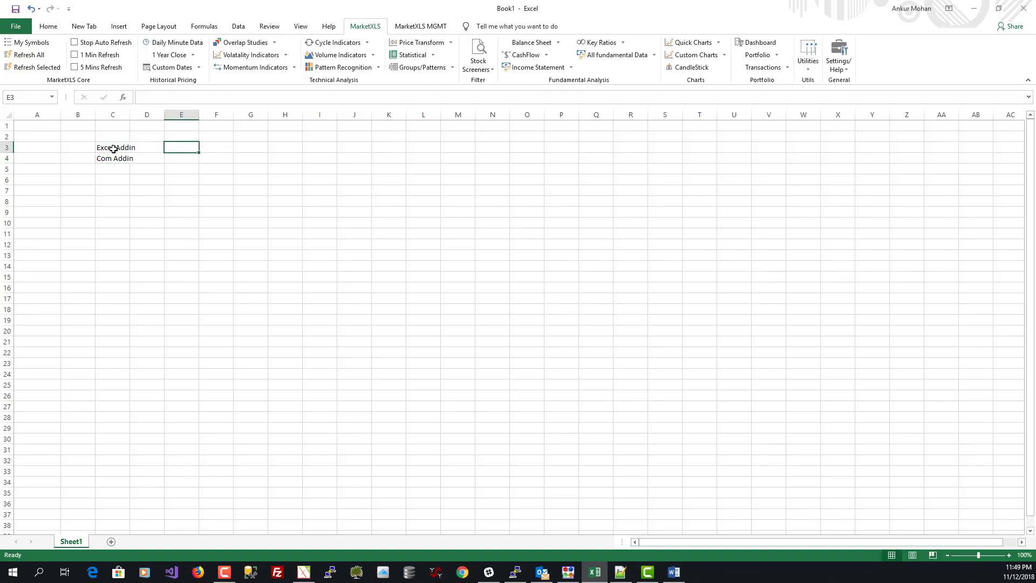
text(>>)
key(Right)
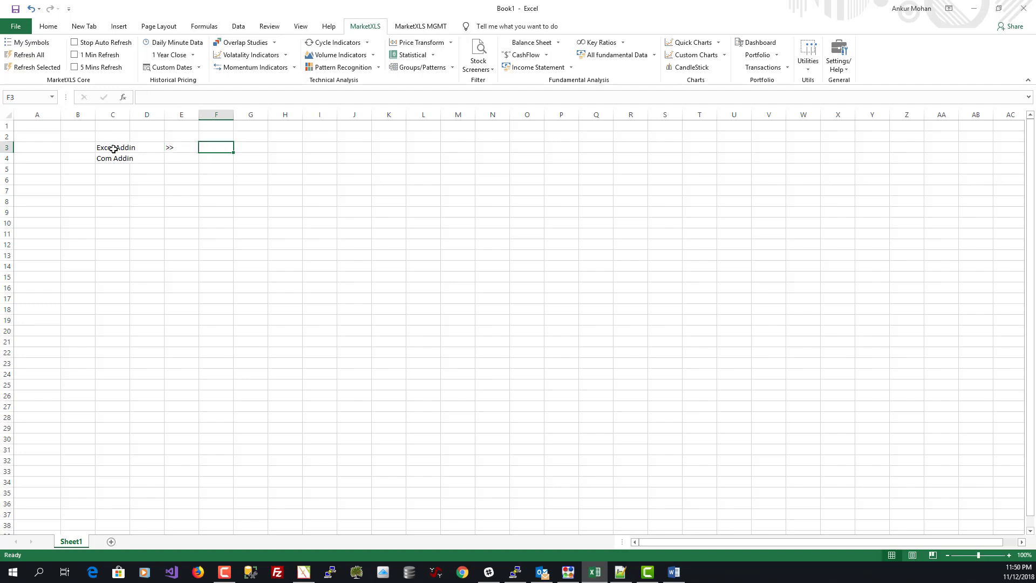
text(Functions)
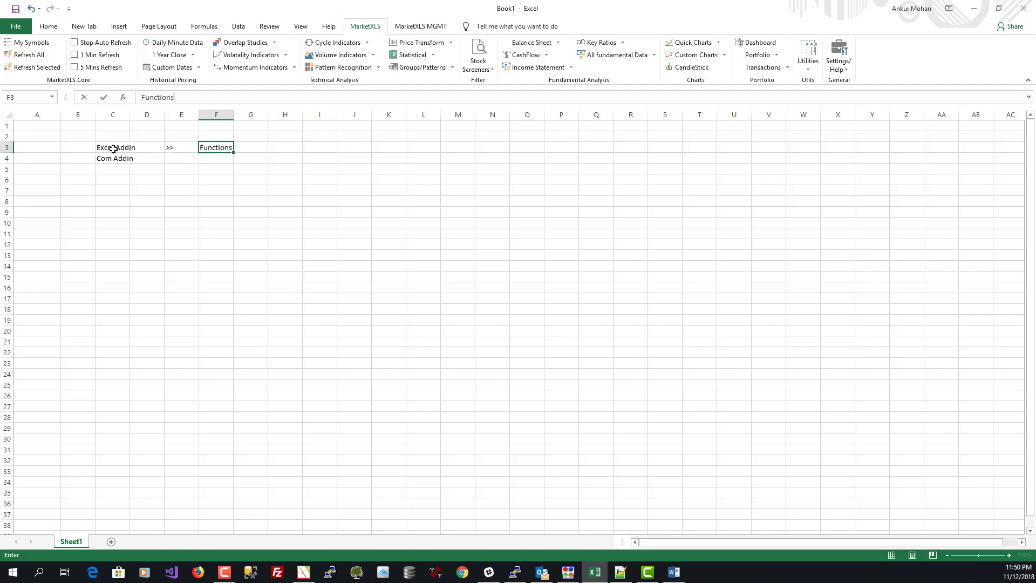
key(Return)
Enter ">>" in cell E4 and "Menu" in cell F4 beside the Com Addin label.
key(Left)
text(>>)
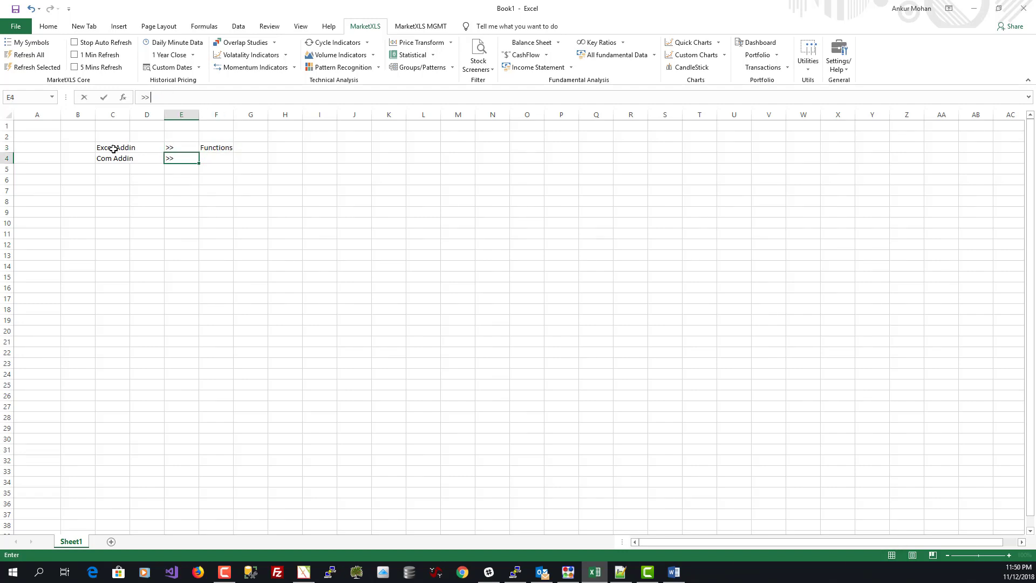
key(Return)
key(Up)
key(Right)
text(Menu)
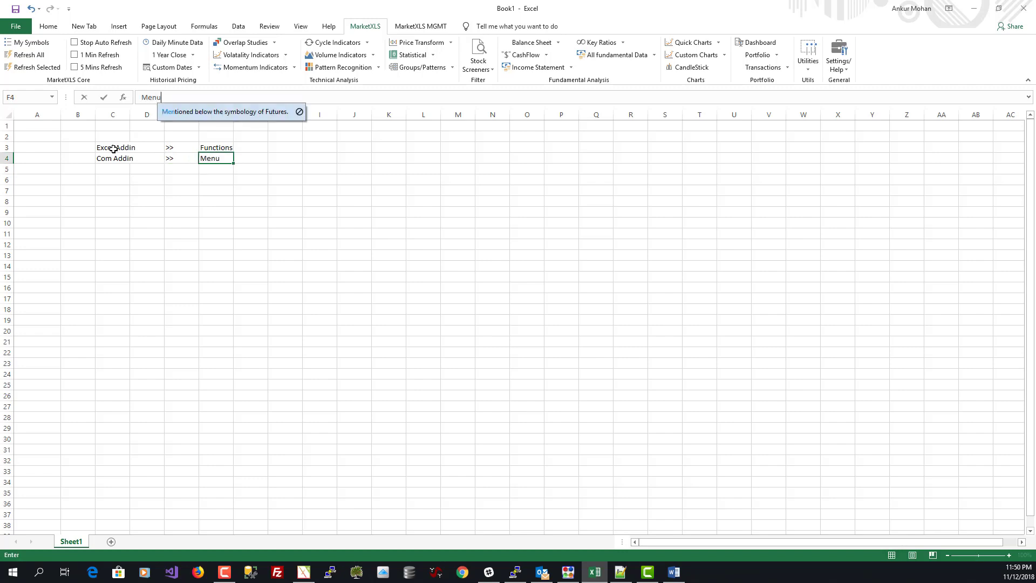
key(Return)
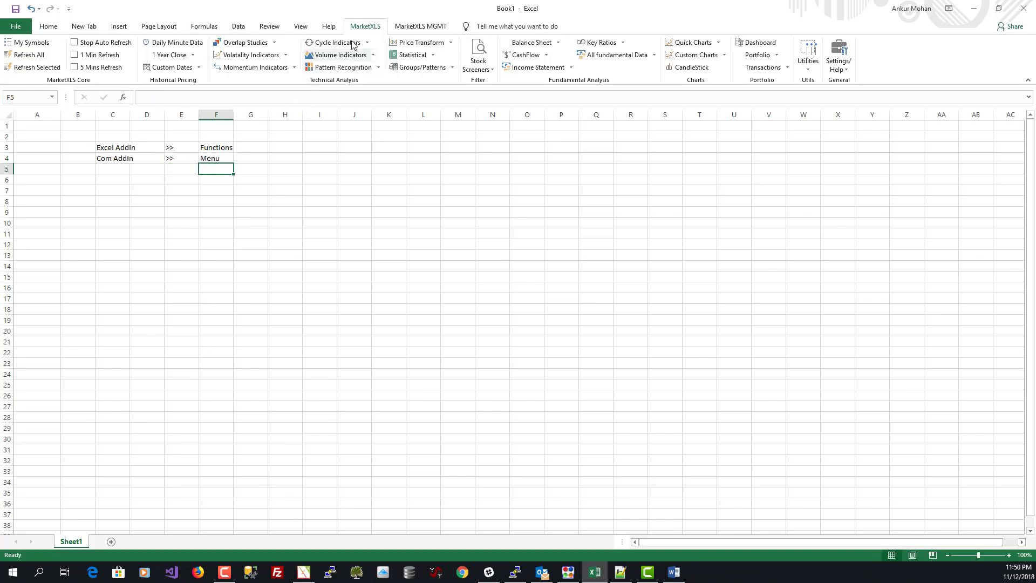
Examine the function suggestions for "=las" in cell I4, from Last to LastTradeTime, and discard the entry.
click(105, 160)
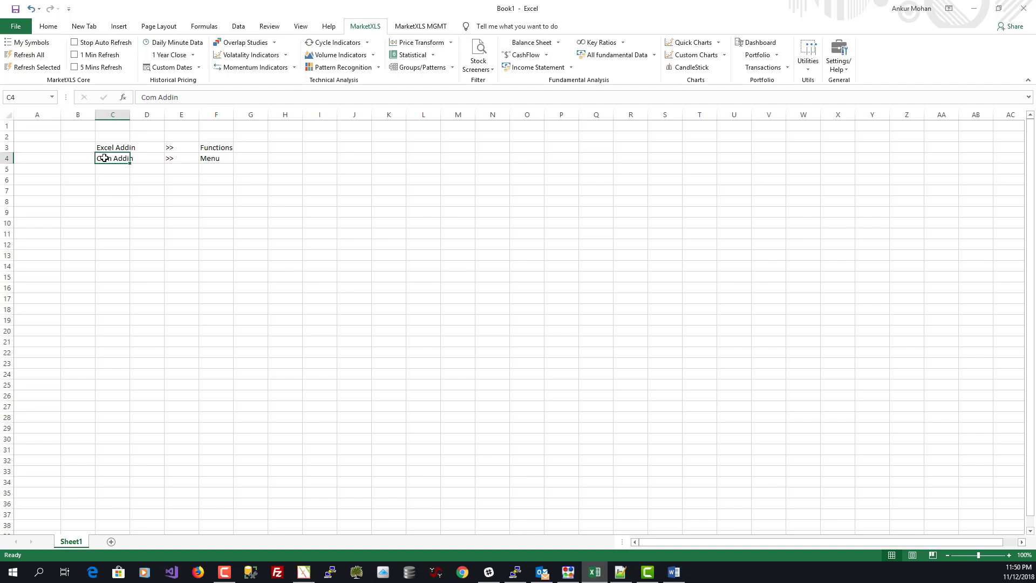
click(335, 159)
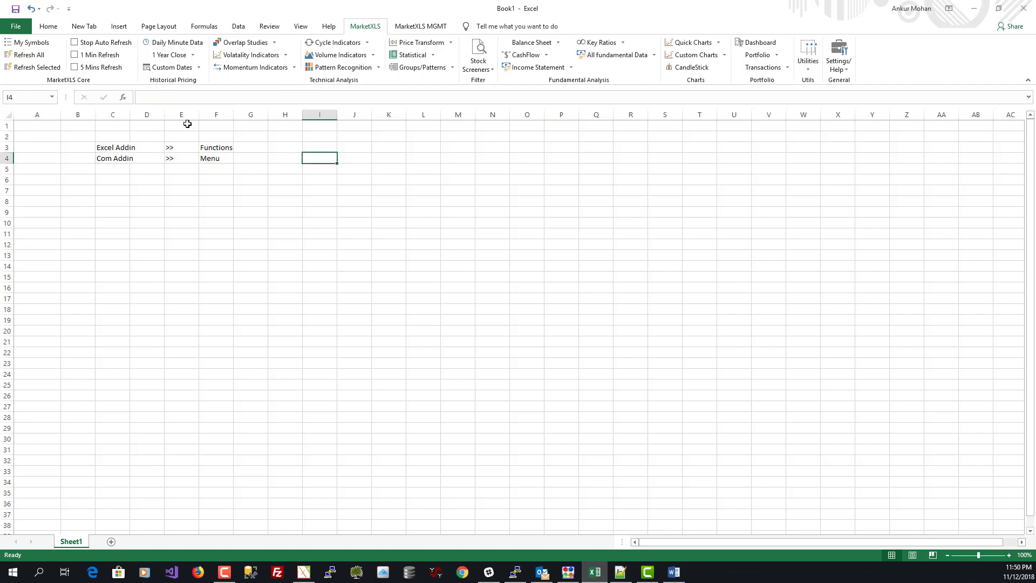
text(=las)
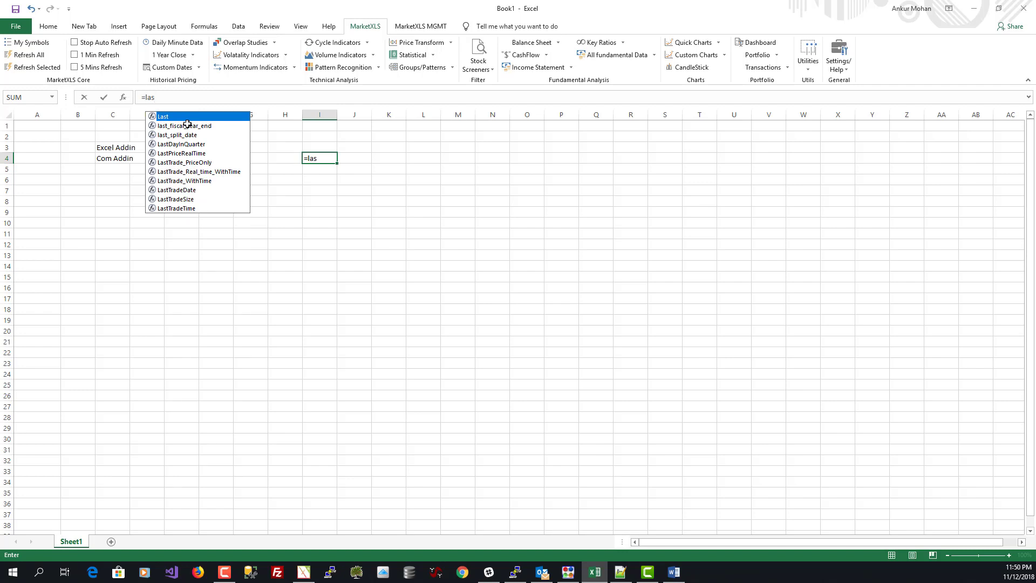
key(Down)
key(Down)
key(Down)
key(Down)
key(Down)
key(Down)
key(Down)
key(Down)
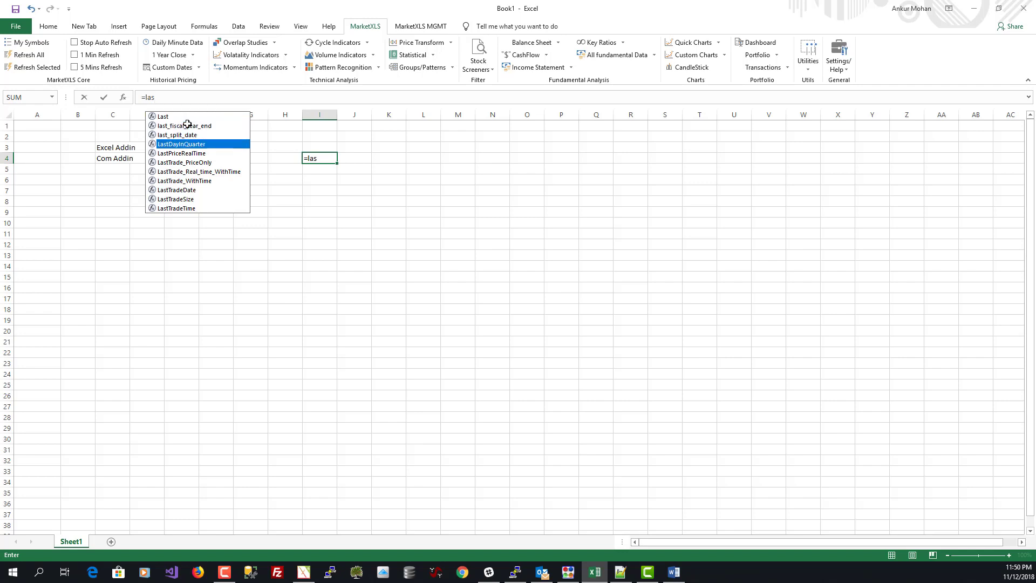
key(Down)
key(Down)
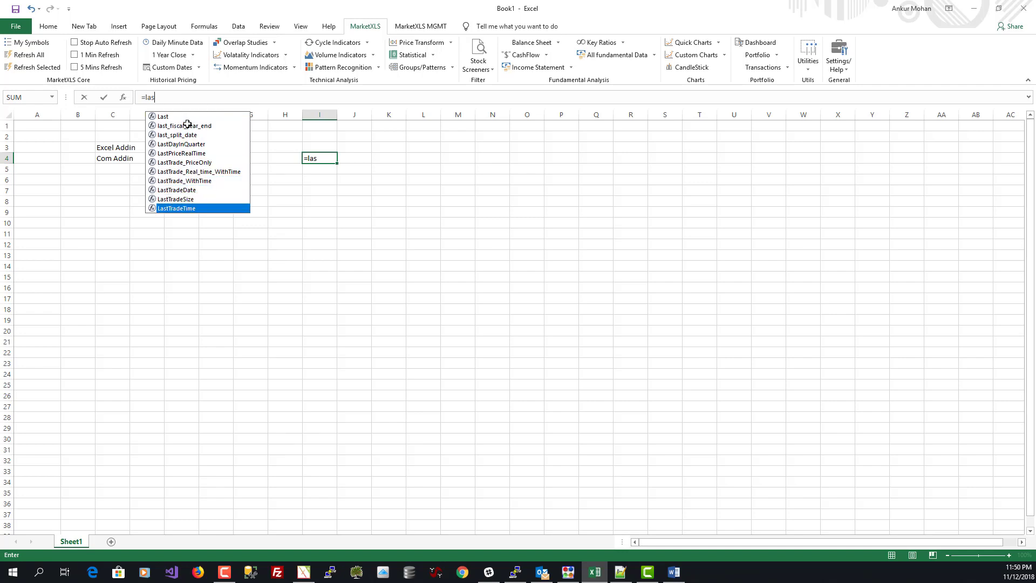
key(Up)
key(Up)
key(Up)
key(Up)
key(Up)
key(Up)
key(Up)
key(Up)
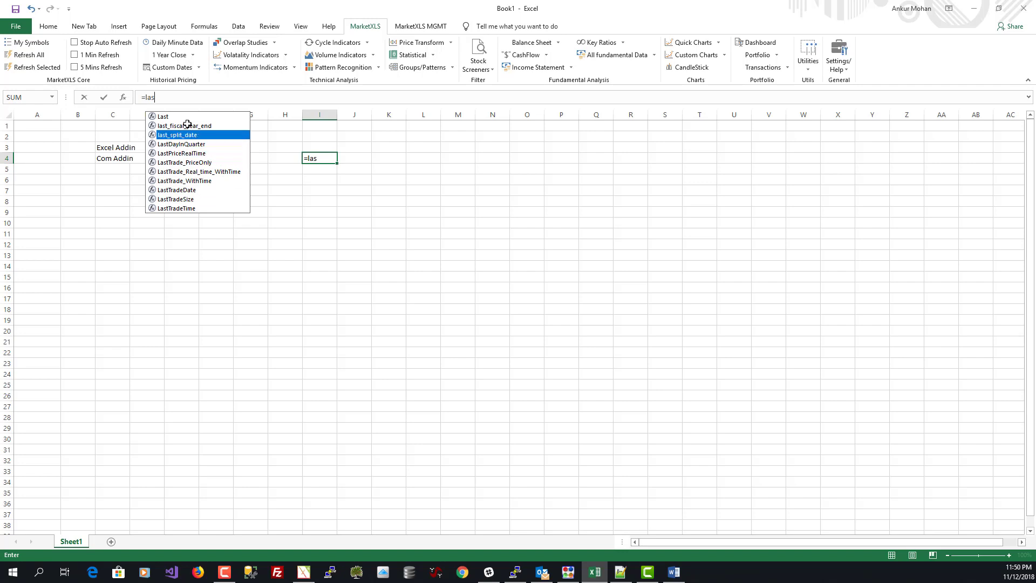
key(Up)
key(Up)
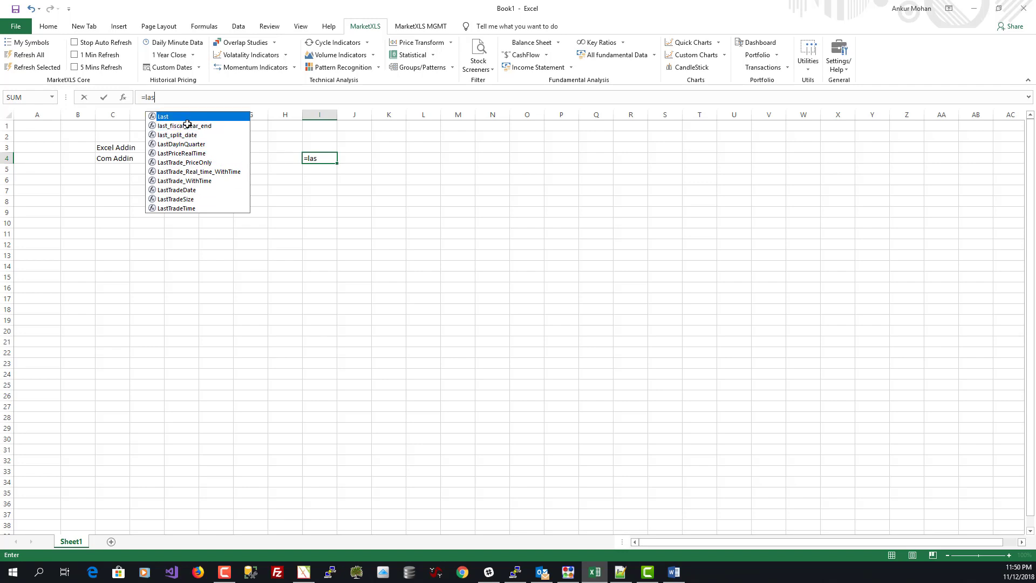
key(Escape)
key(Escape)
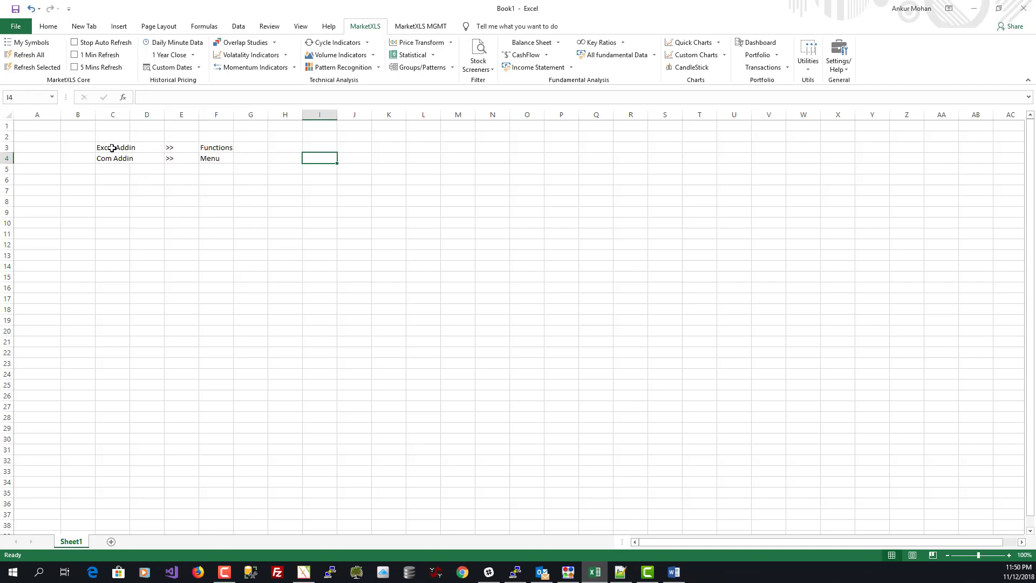
Examine the MarketXLS entries of type Excel Add-in and COM Add-in among the active application add-ins in Excel Options, and close without changes.
drag(107, 147, 205, 151)
click(204, 178)
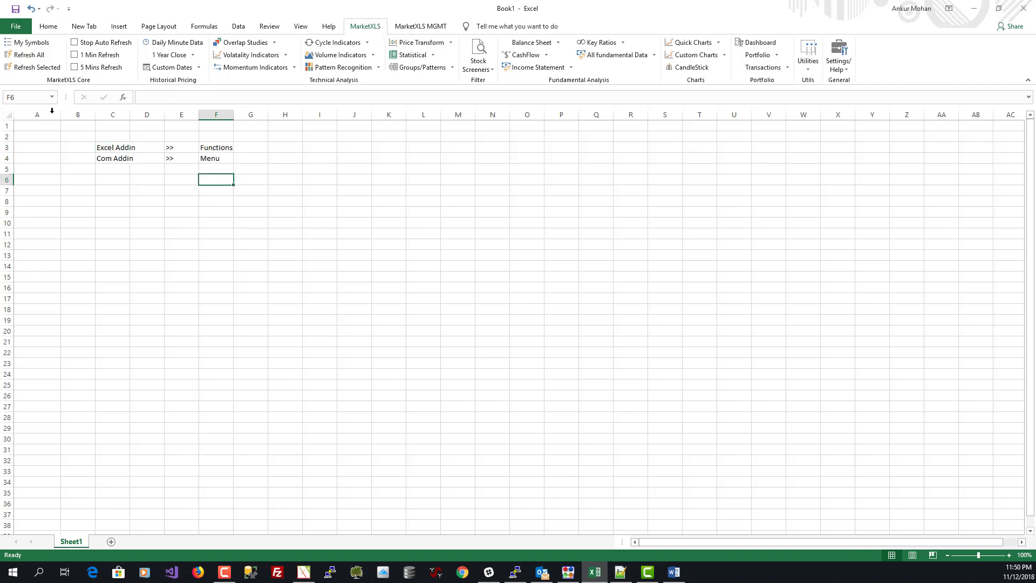
click(14, 27)
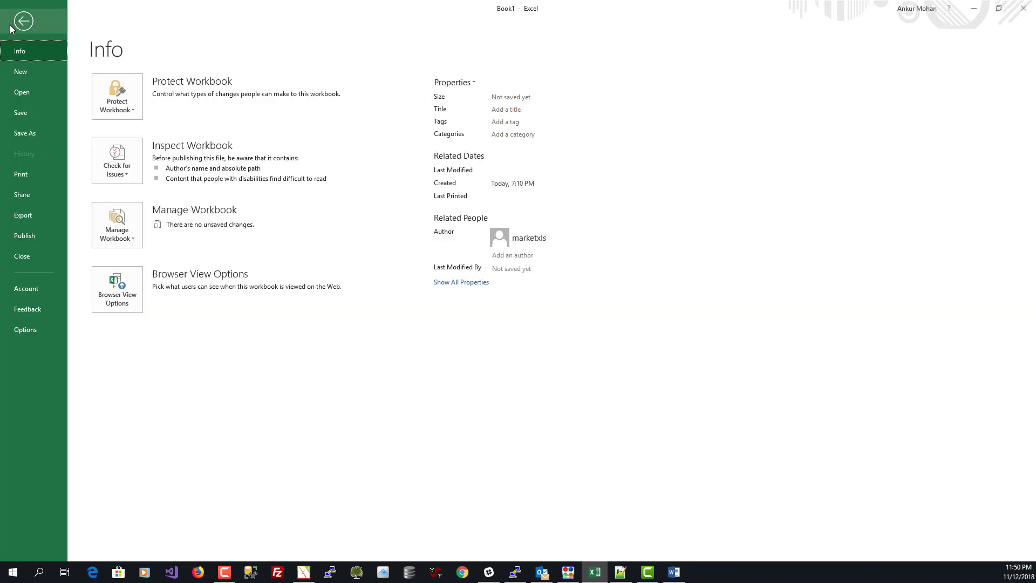
click(35, 328)
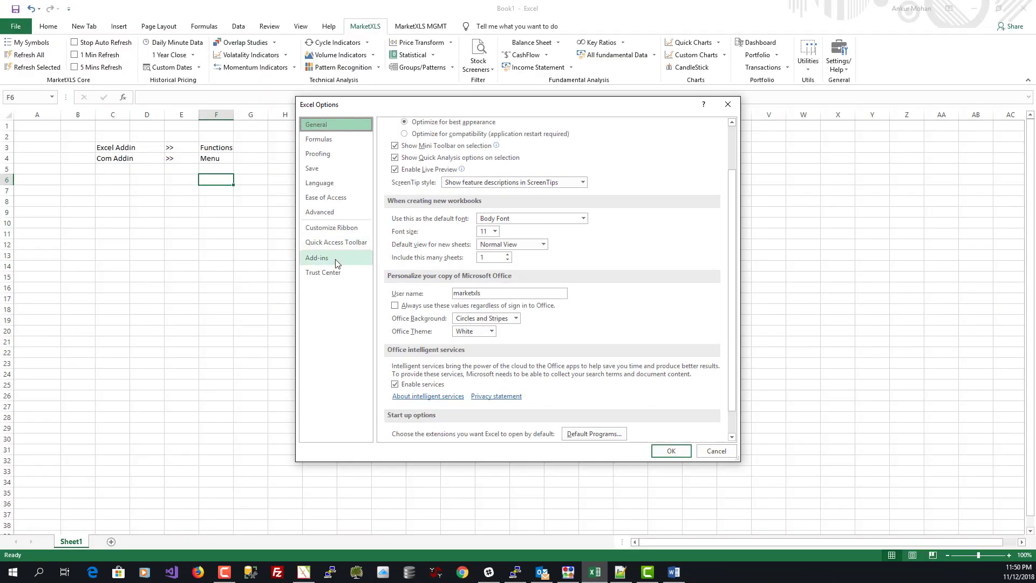
click(336, 263)
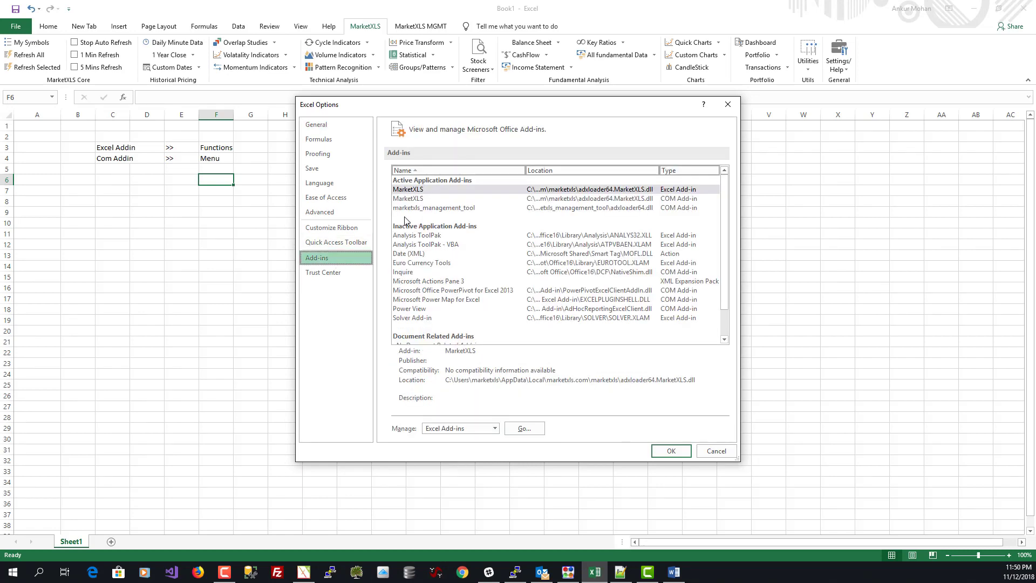
click(410, 190)
click(417, 198)
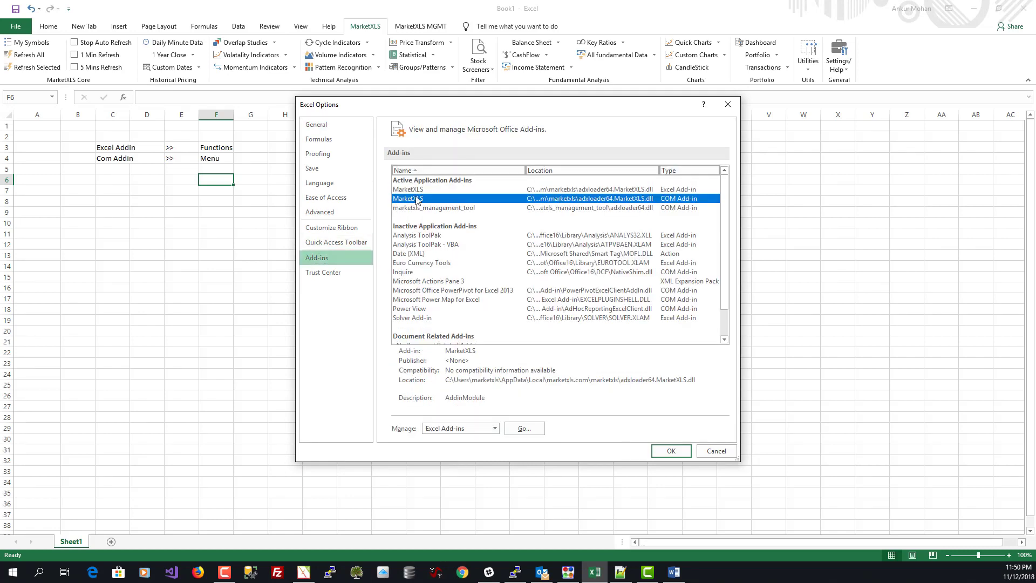
click(418, 190)
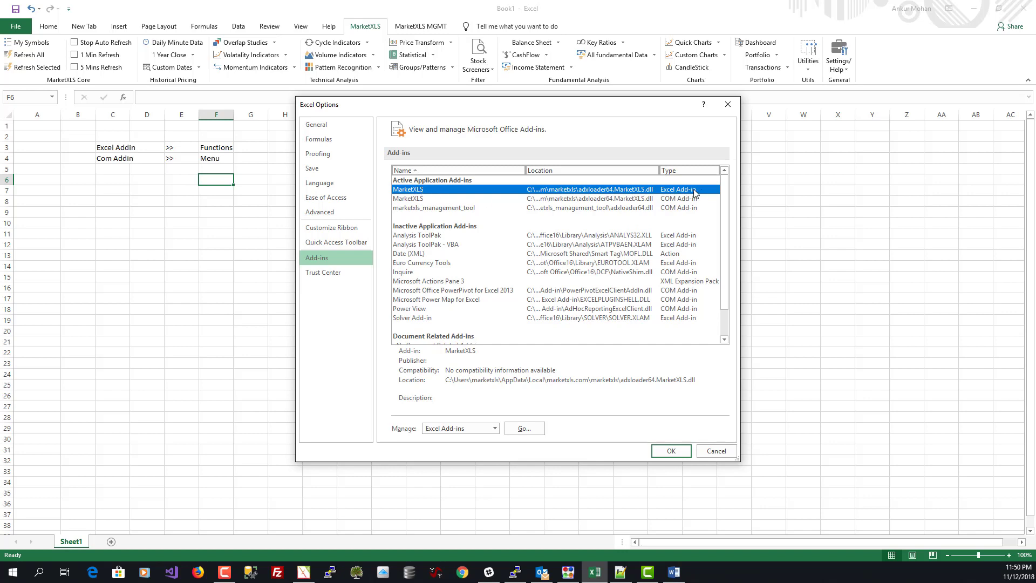
click(421, 199)
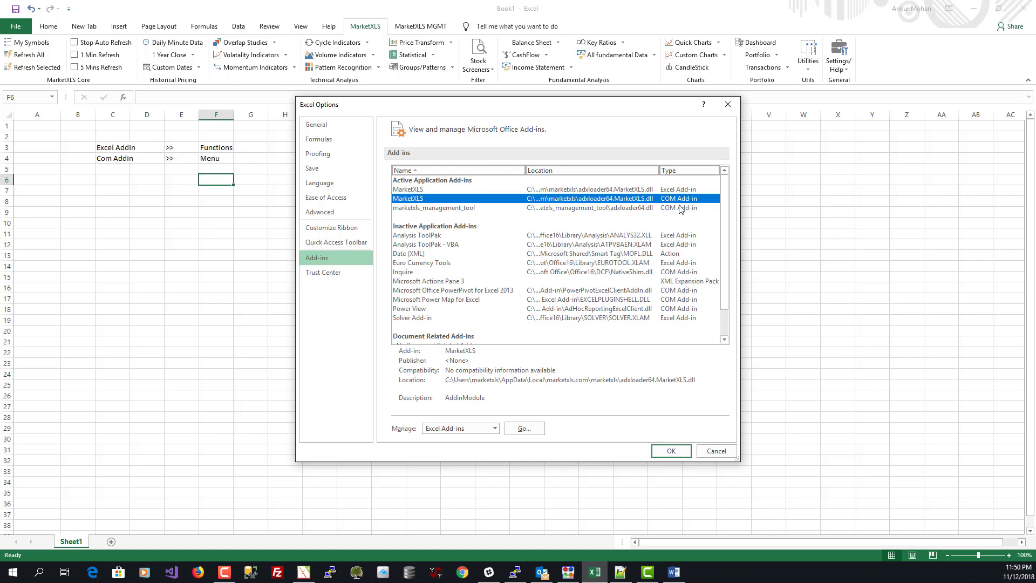
click(717, 451)
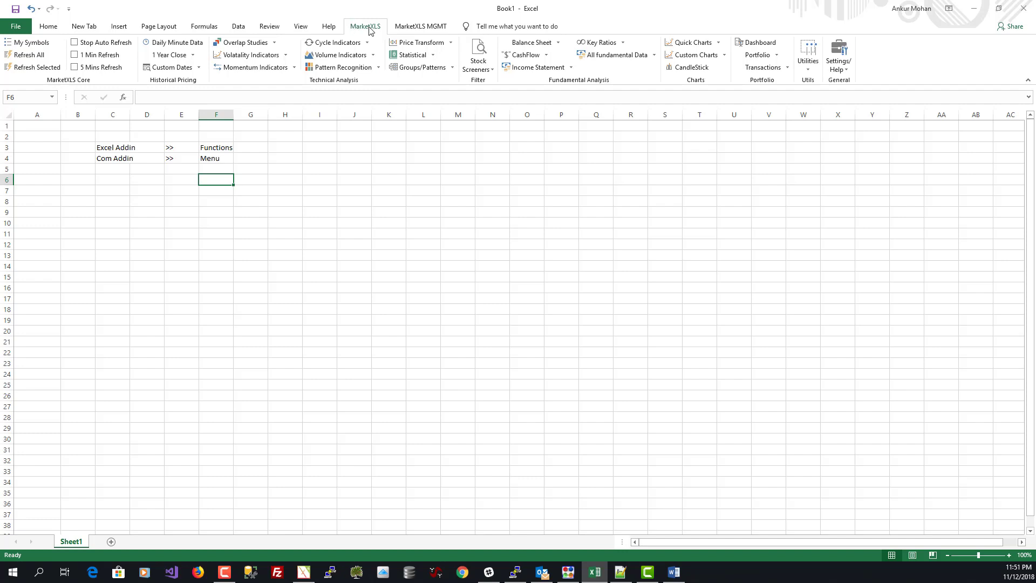
Inspect the MarketXLS entry in the COM Add-ins dialog, reached through the add-in management in Excel Options, and close the dialog.
click(294, 189)
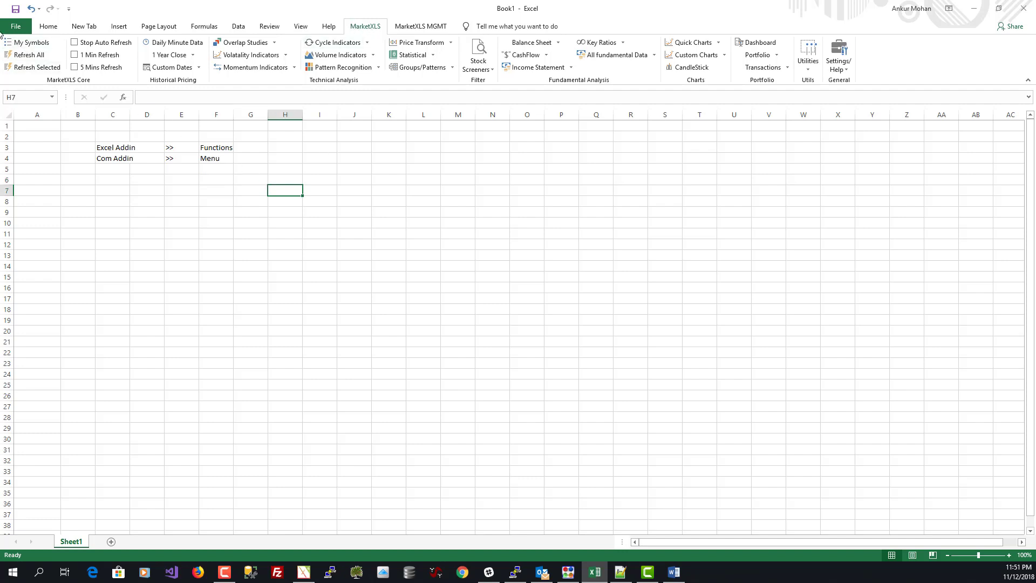
click(17, 27)
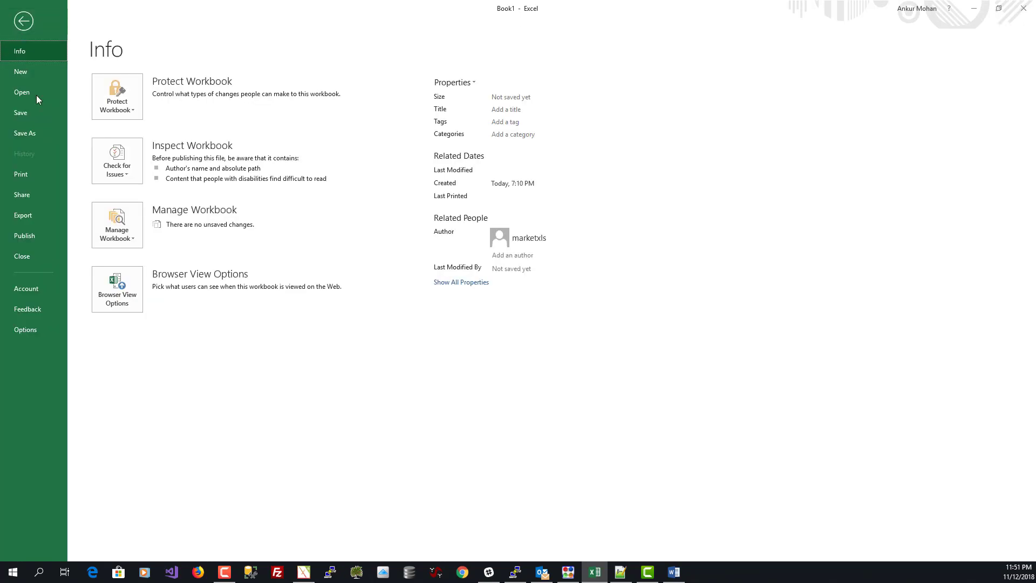
click(34, 327)
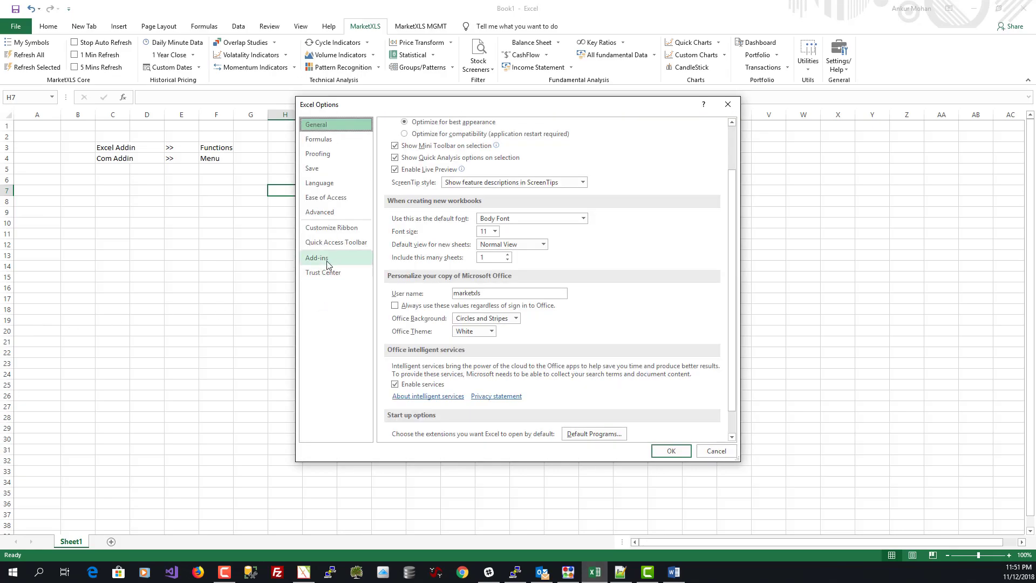
click(327, 263)
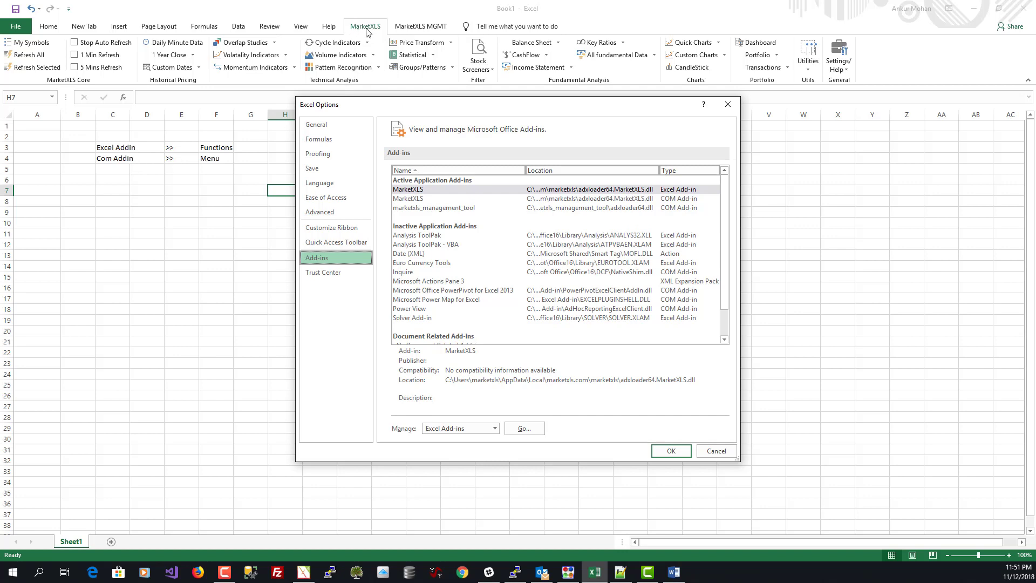
click(473, 429)
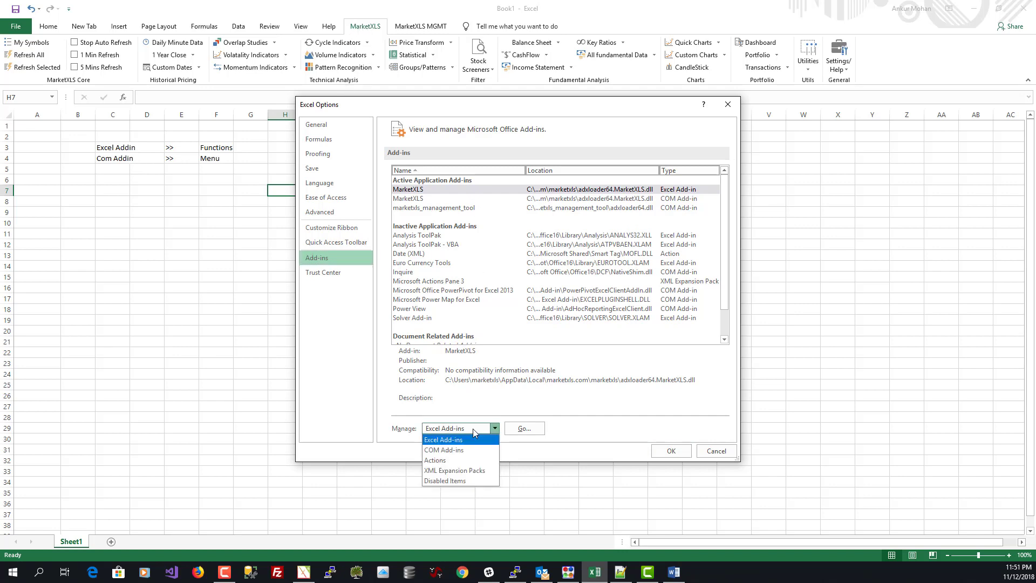
click(472, 450)
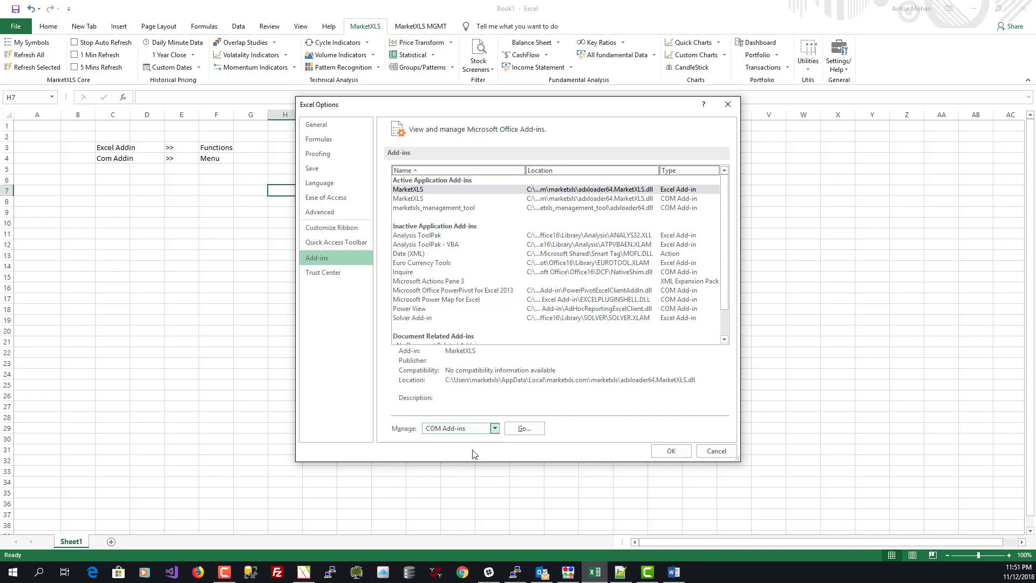
click(524, 429)
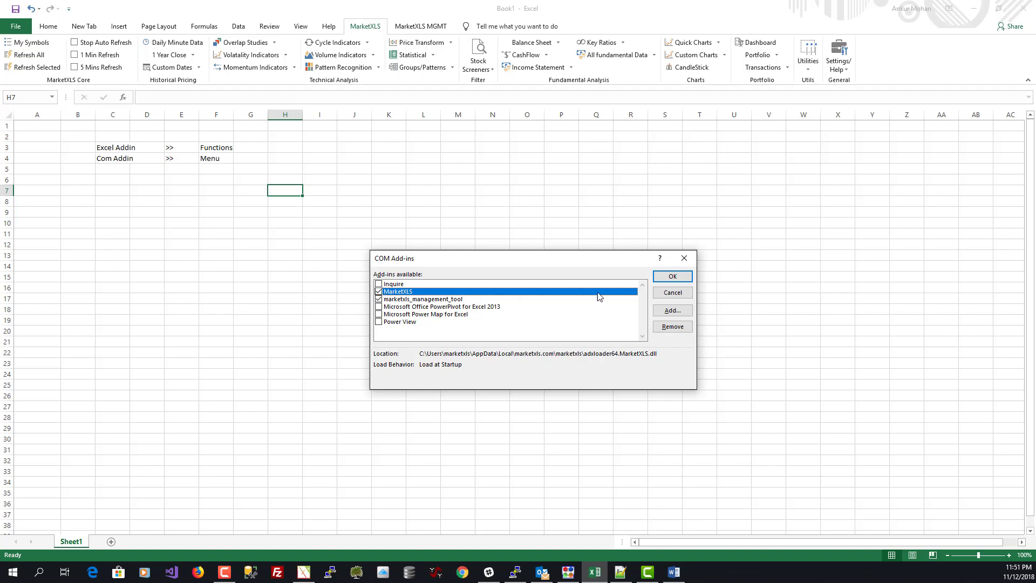
key(Return)
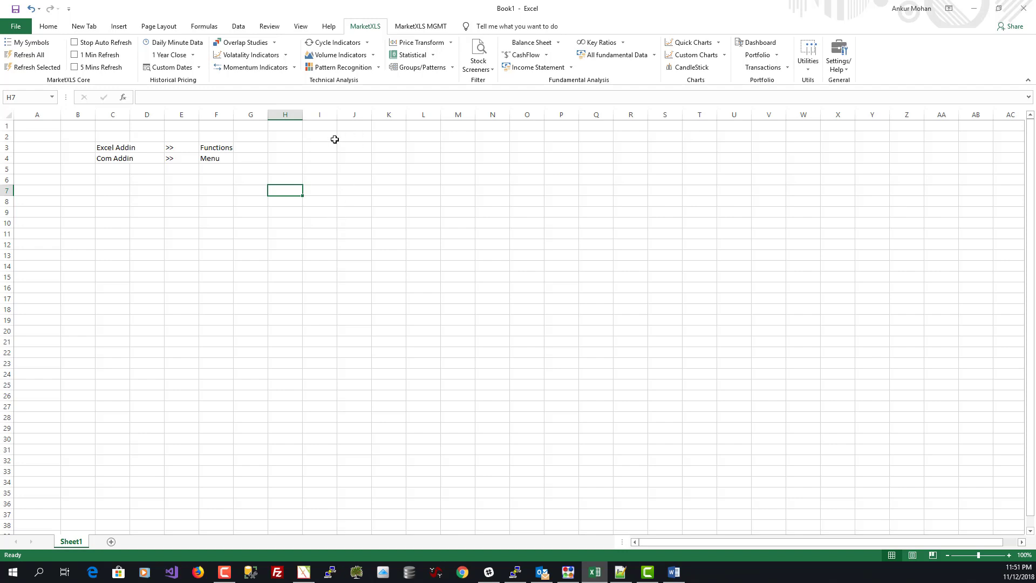
Recheck that MarketXLS and marketxls_management_tool are both ticked among the available COM add-ins, and accept the list.
click(299, 146)
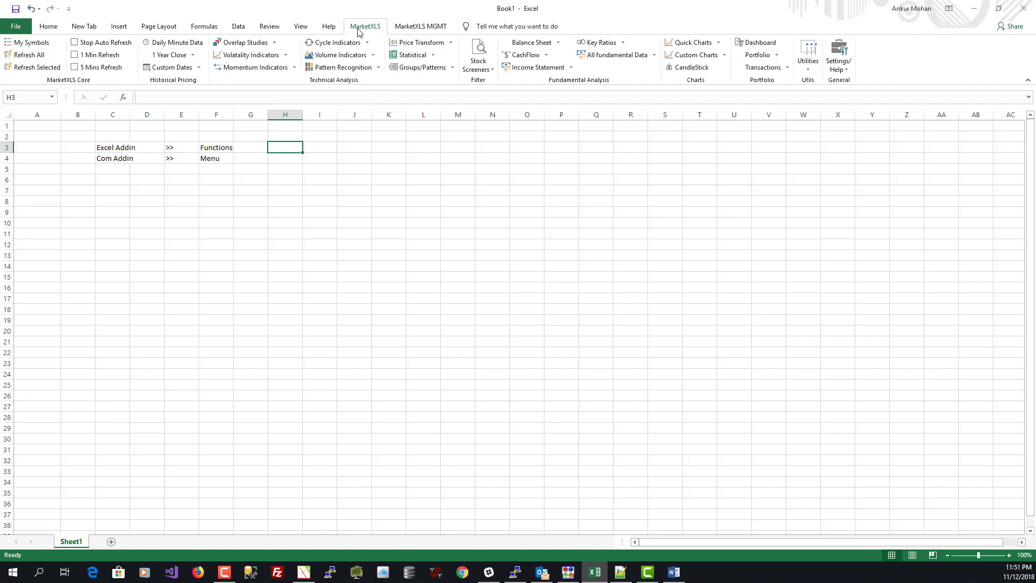
click(292, 162)
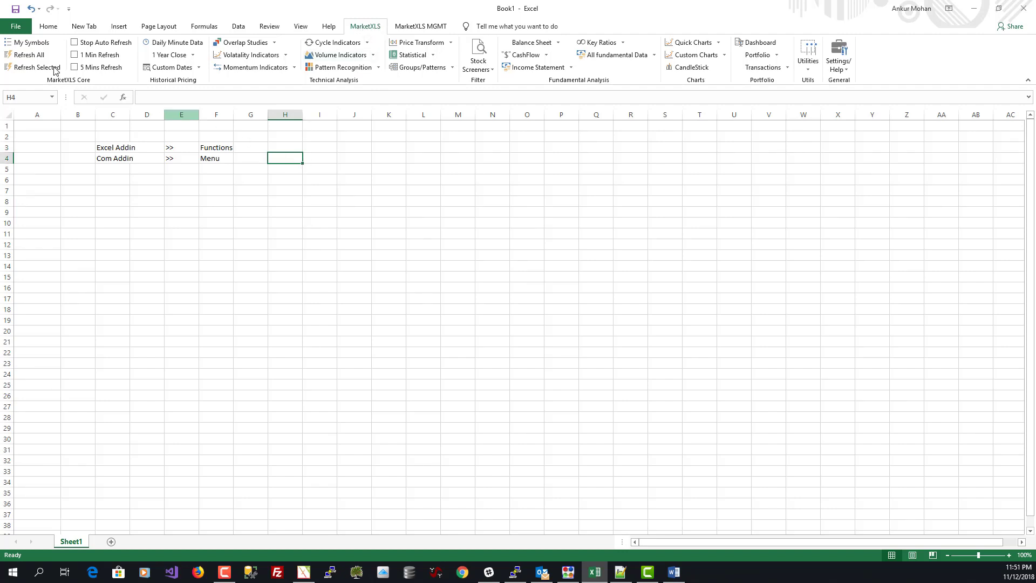
click(15, 28)
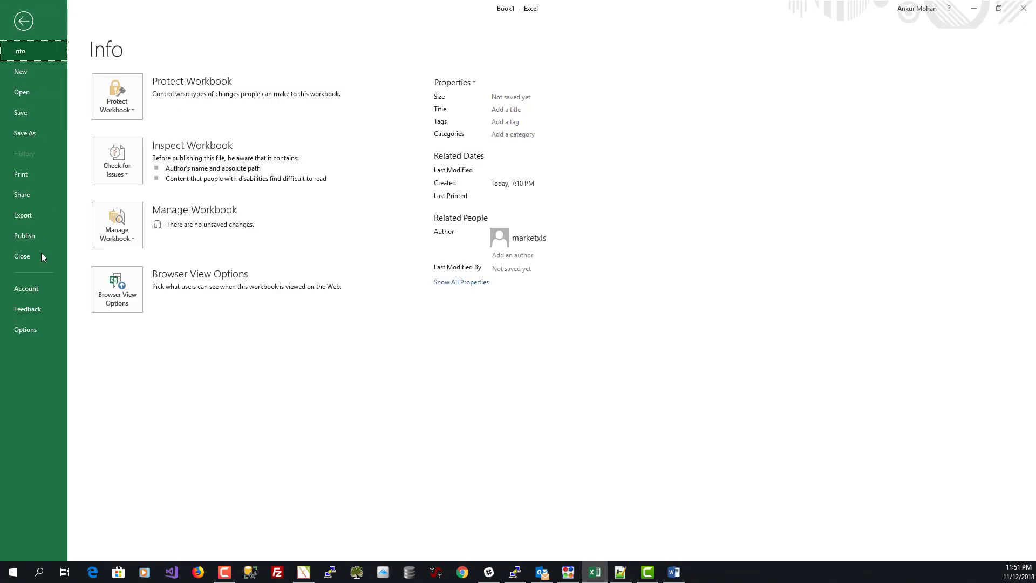
click(33, 337)
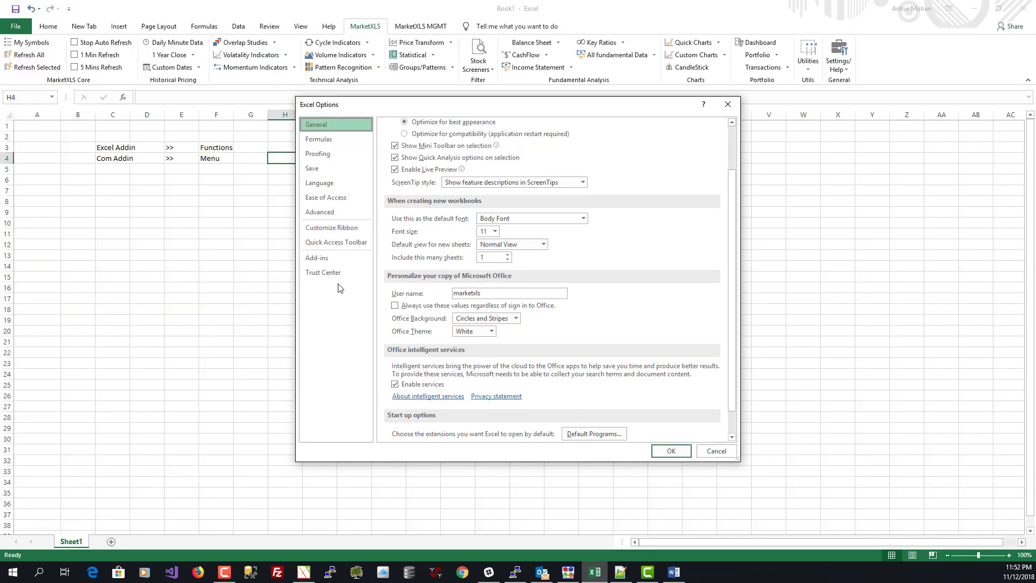
click(351, 264)
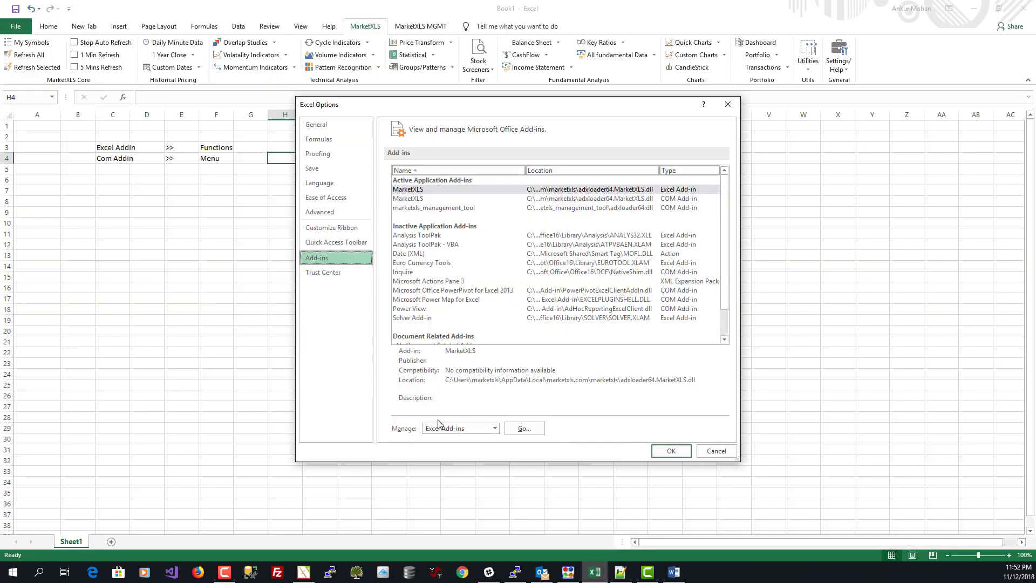
click(440, 429)
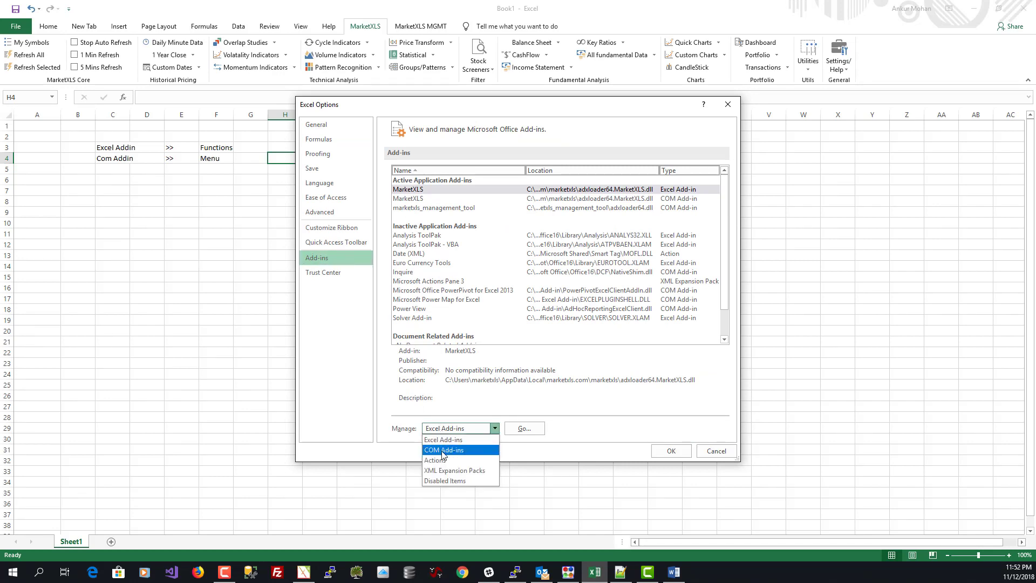
click(444, 450)
click(524, 428)
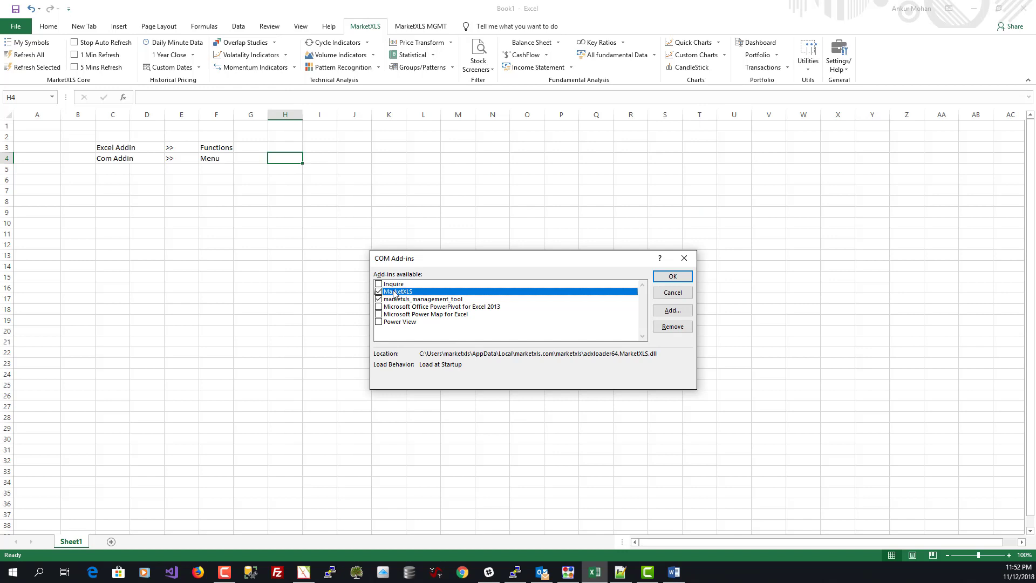
click(378, 298)
click(378, 298)
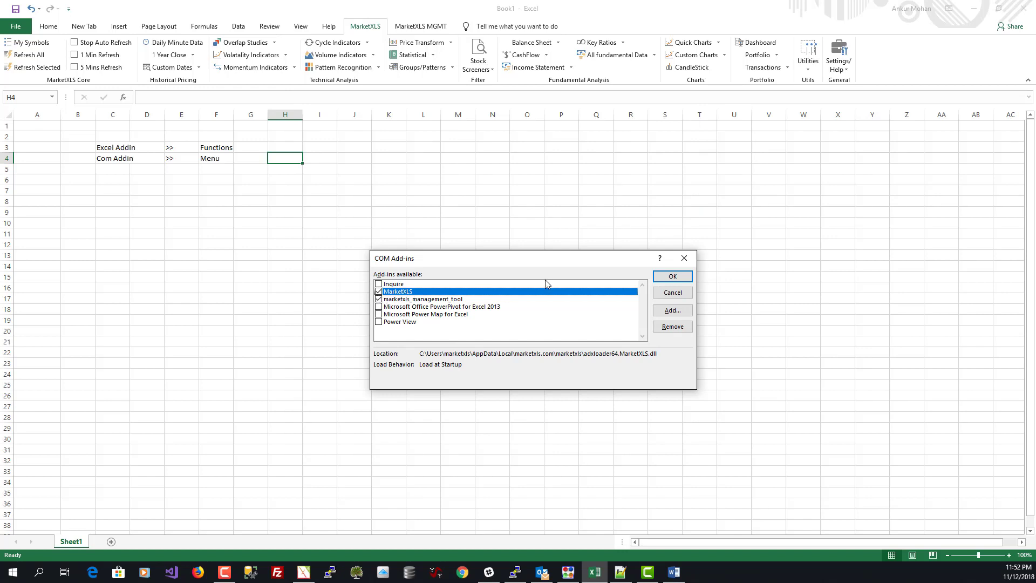
click(673, 276)
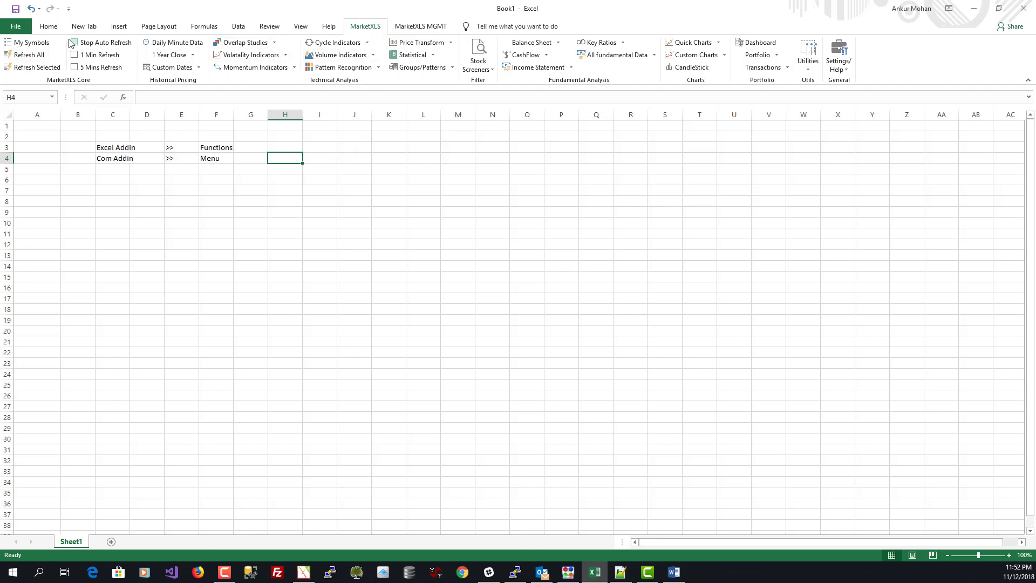
Disable the MarketXLS COM add-in, keeping marketxls_management_tool enabled, and apply the change.
click(12, 29)
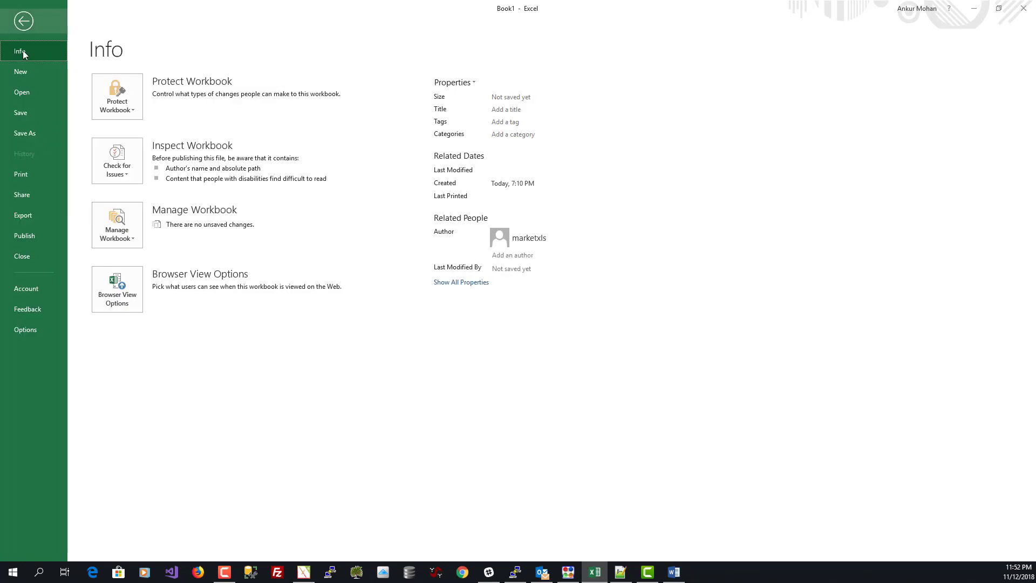
click(27, 330)
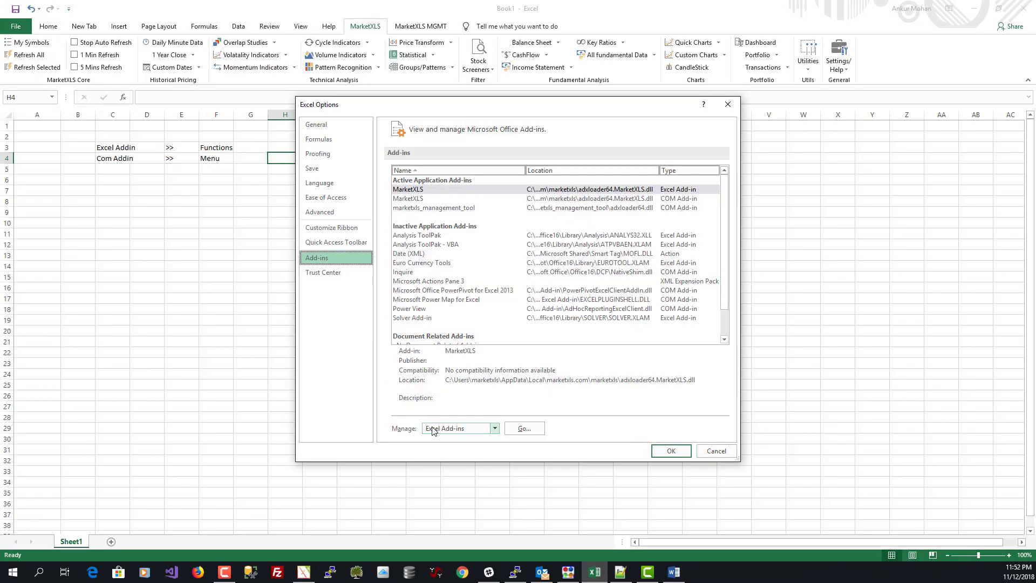
click(431, 428)
click(455, 450)
click(519, 429)
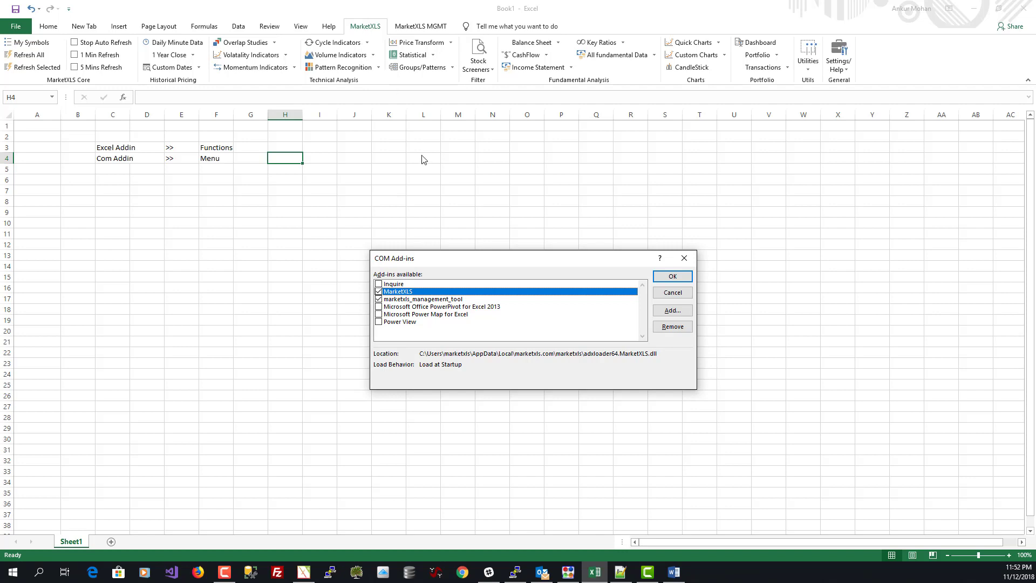
click(378, 292)
click(672, 275)
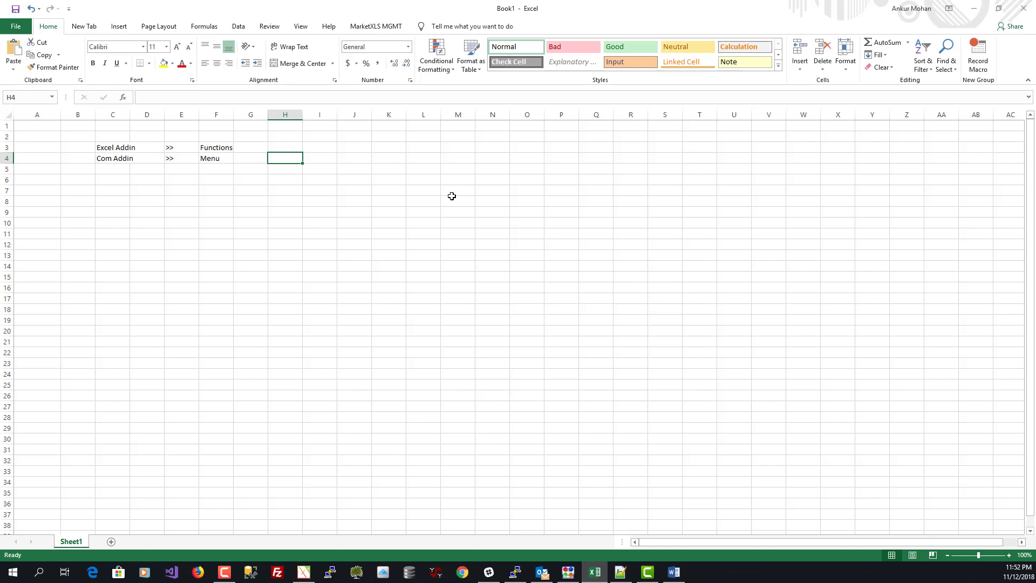
Re-enable the MarketXLS COM add-in through the add-in management in Excel Options and apply the change.
click(16, 26)
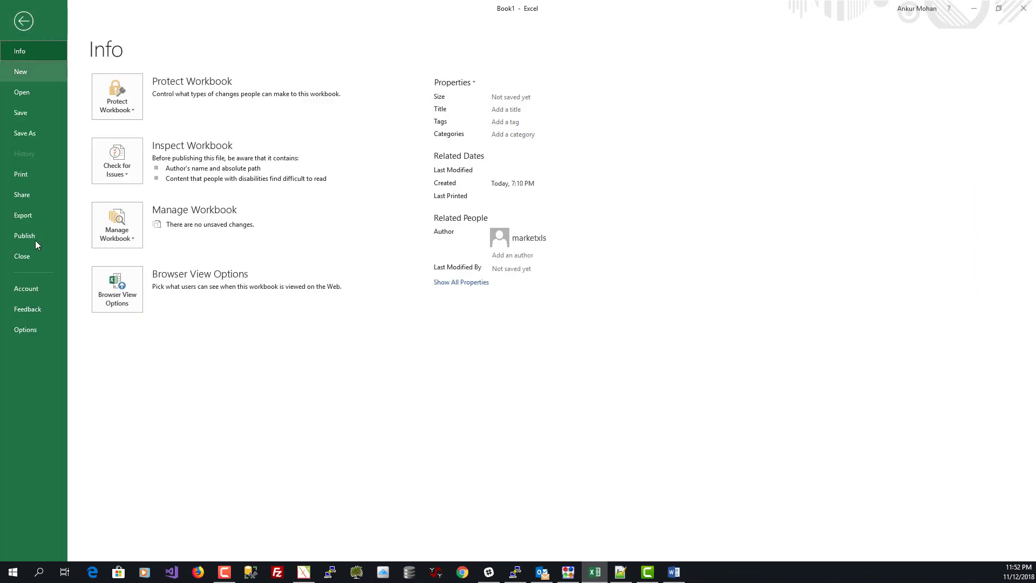
click(27, 330)
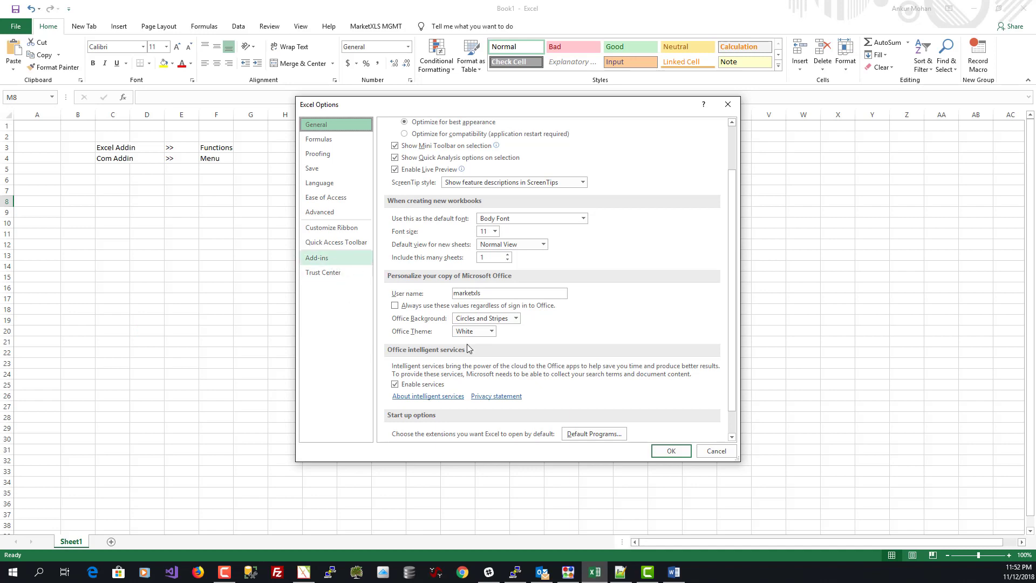
click(460, 427)
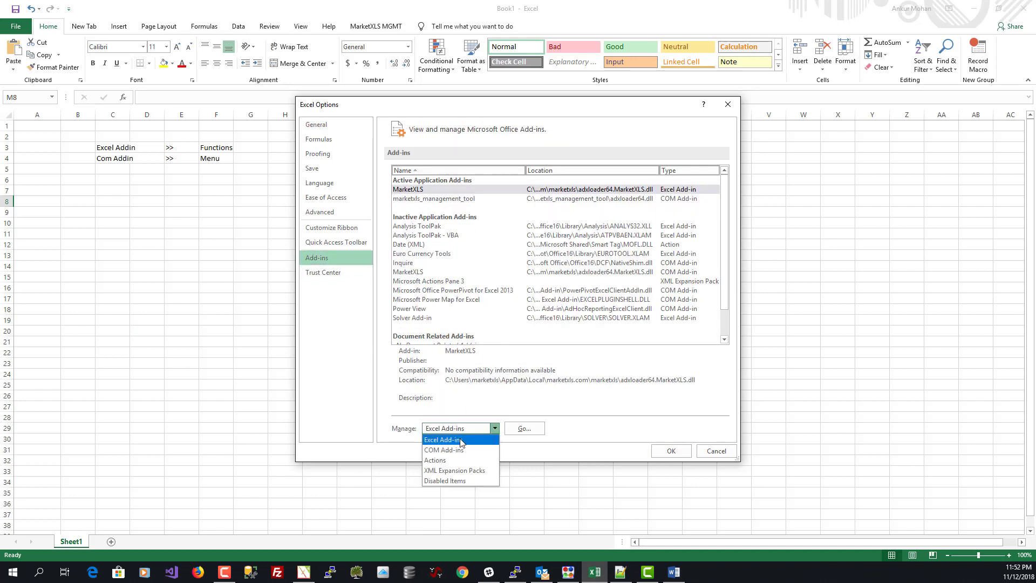
click(443, 450)
click(530, 429)
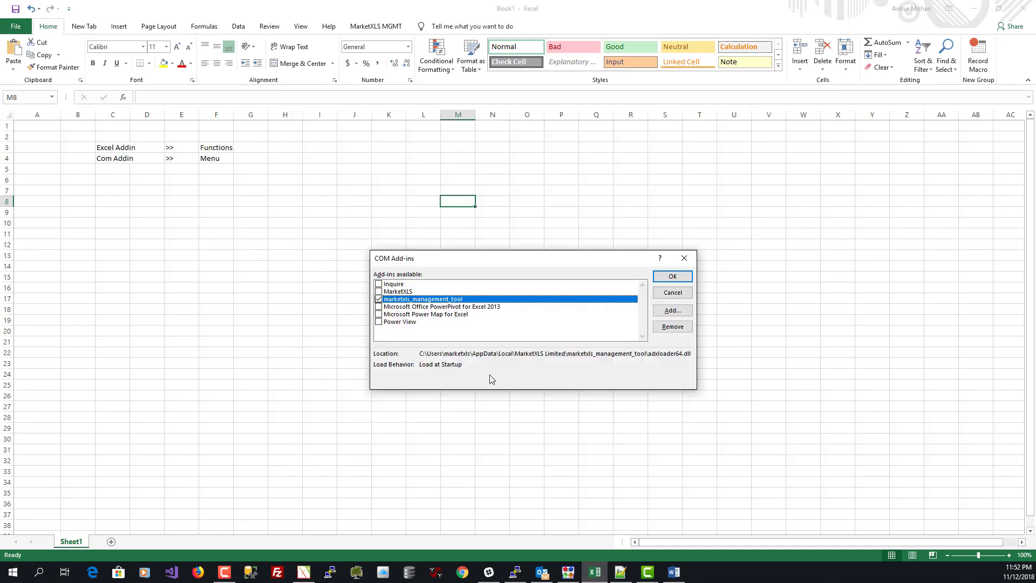
click(378, 291)
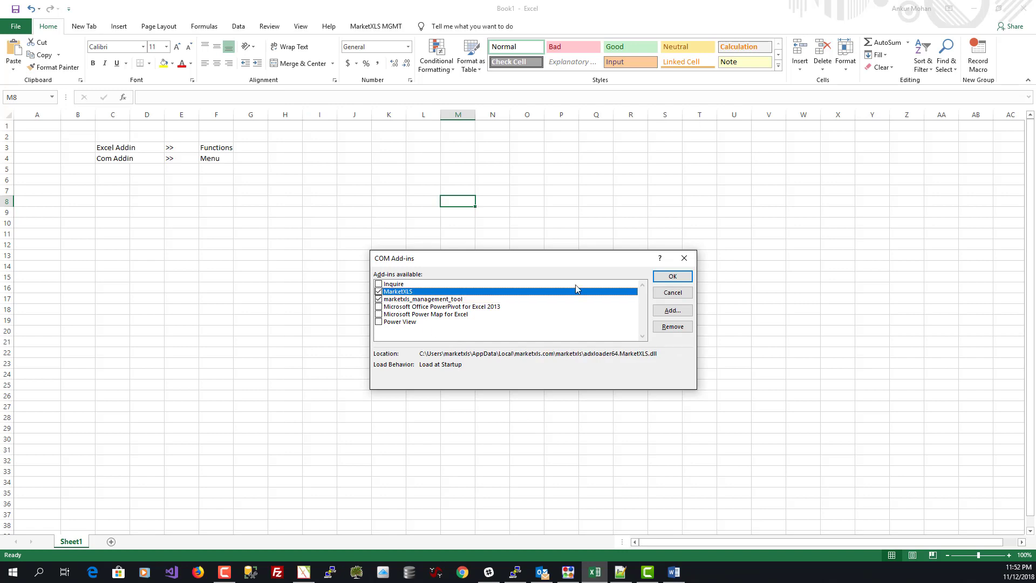
click(672, 277)
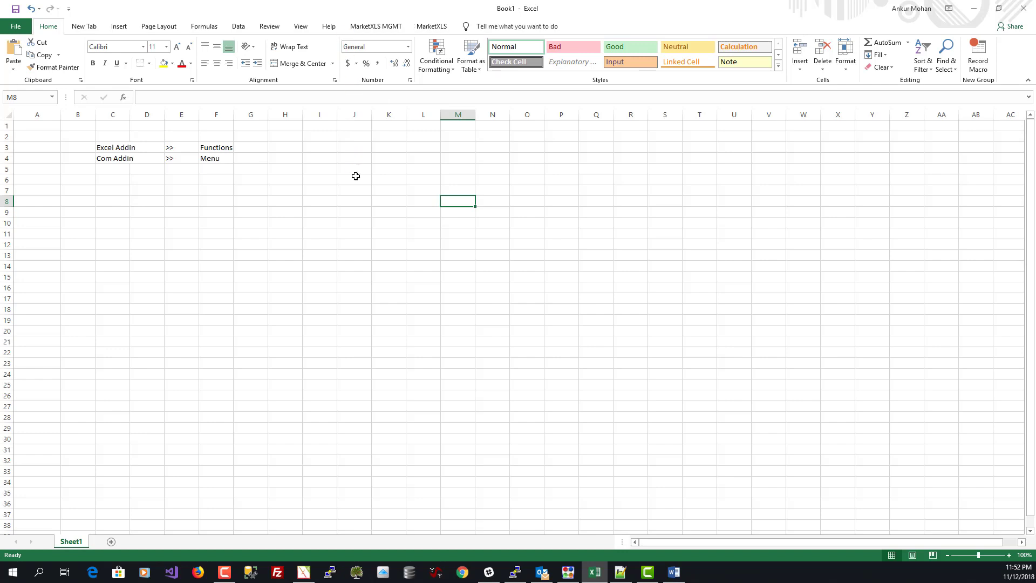
Show the MarketXLS ribbon commands to check that the COM add-in's menu is available.
click(430, 28)
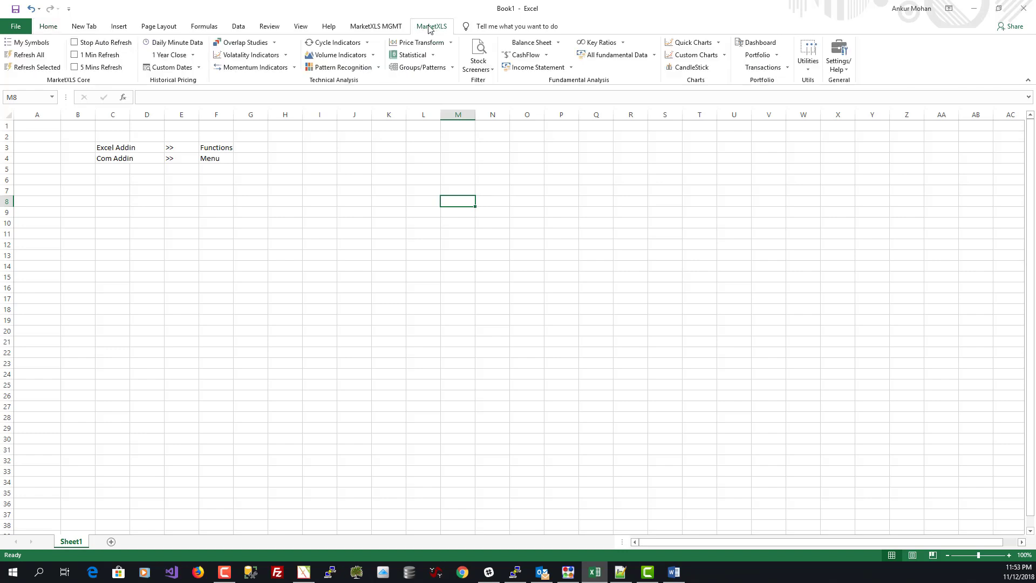
click(330, 169)
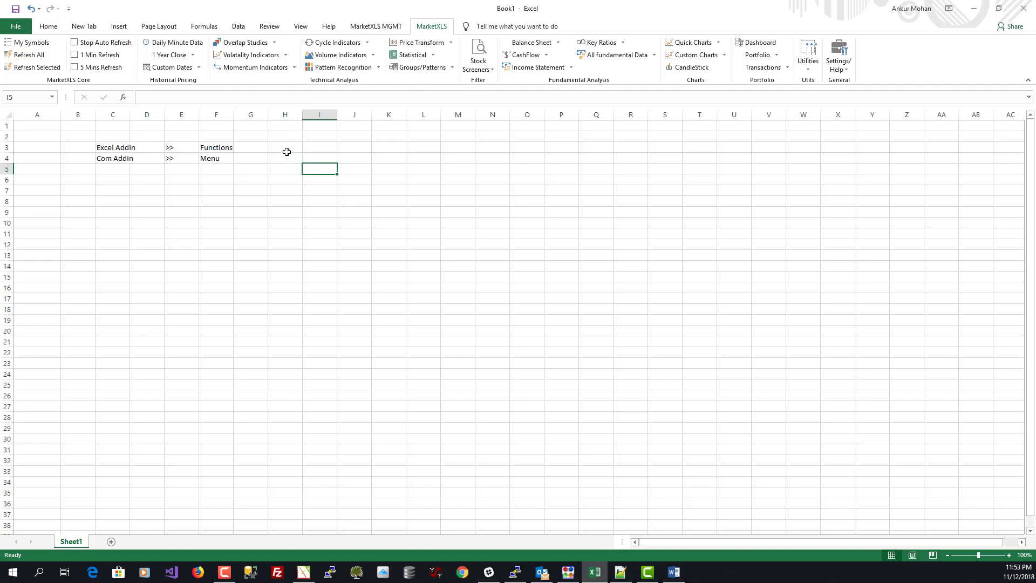
drag(287, 152, 357, 238)
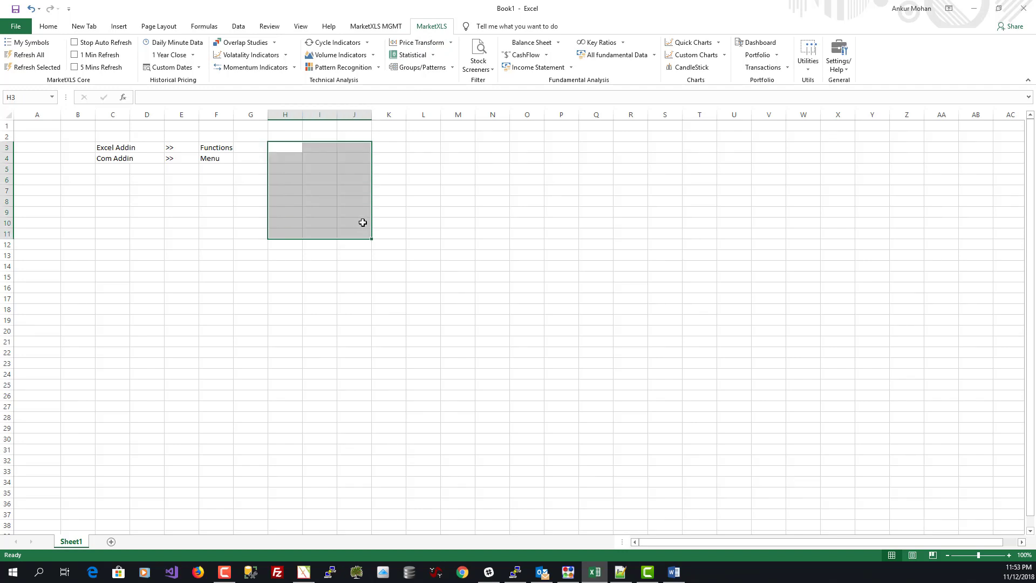
From cell J10, look through the Insert Function categories for the MarketXLS function groups, and cancel without inserting anything.
click(362, 222)
click(124, 102)
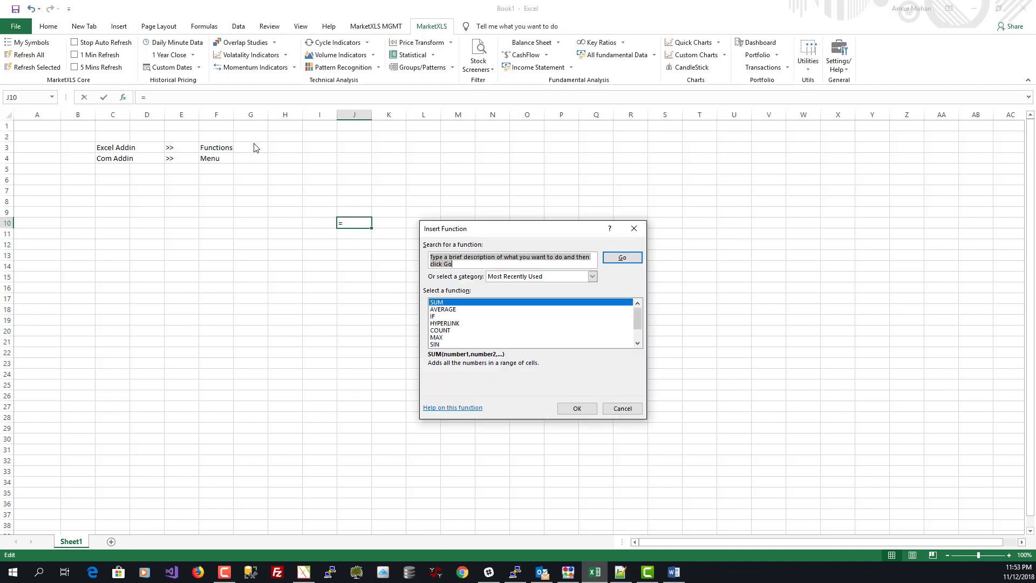
click(593, 276)
scroll(556, 312, down, 3)
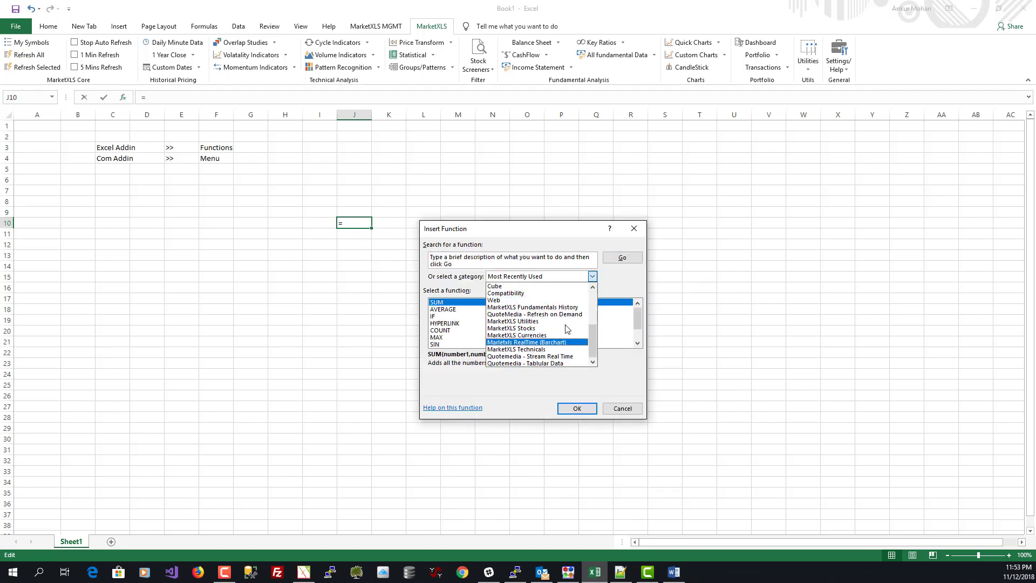
click(608, 387)
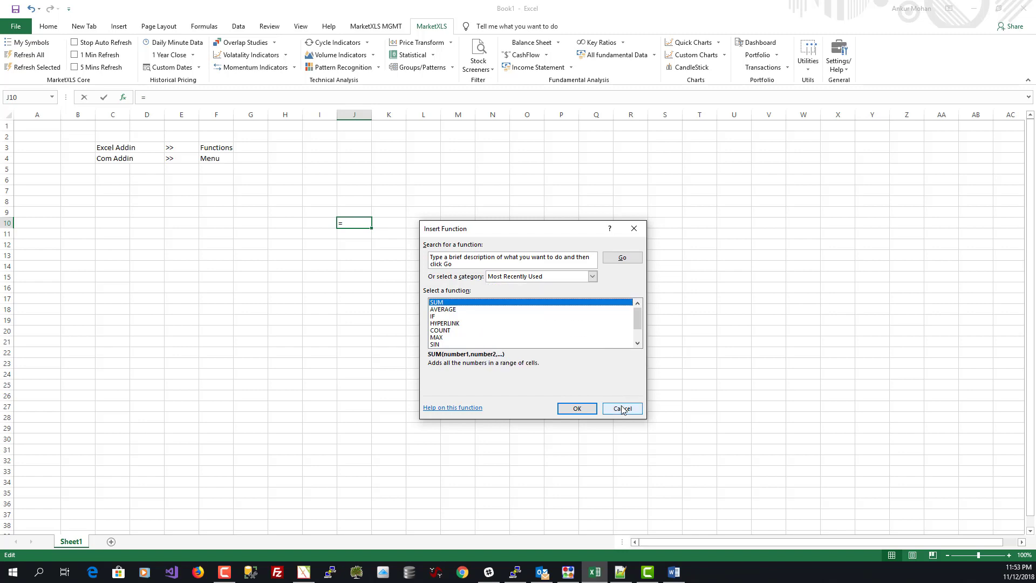
click(622, 408)
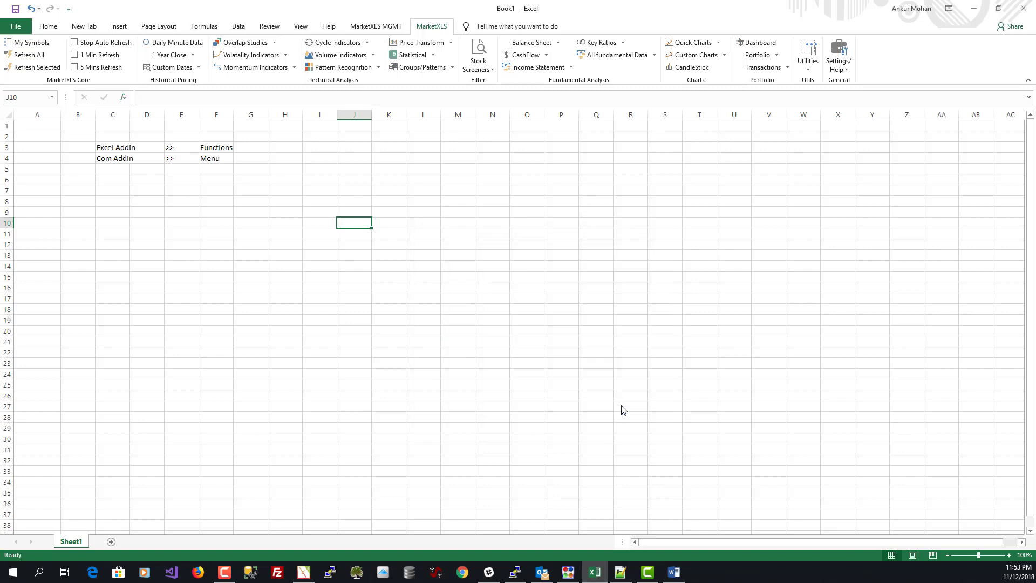
Check in Excel Options that MarketXLS is ticked among the available Excel add-ins, and accept the list.
click(177, 221)
click(14, 27)
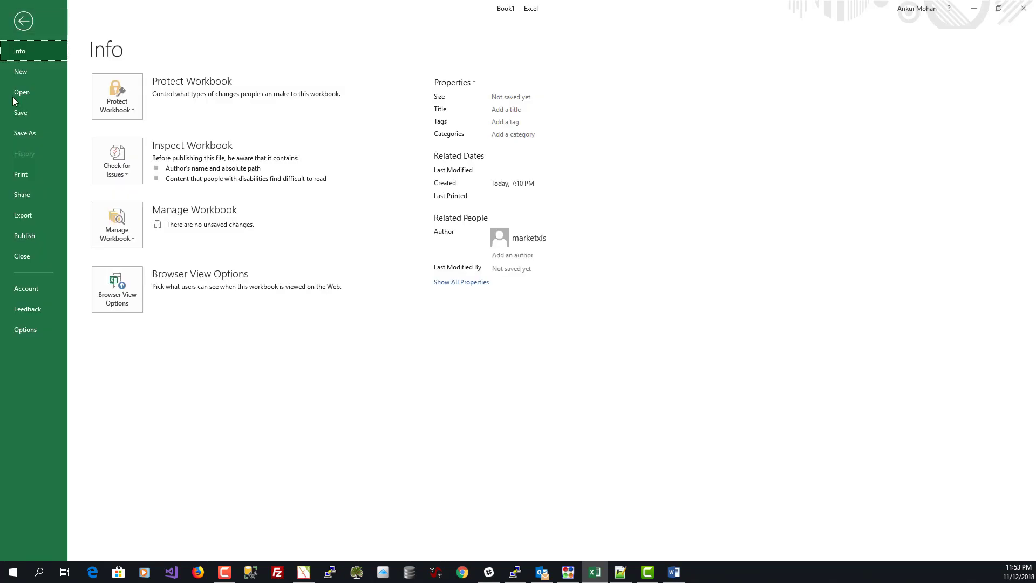
click(32, 336)
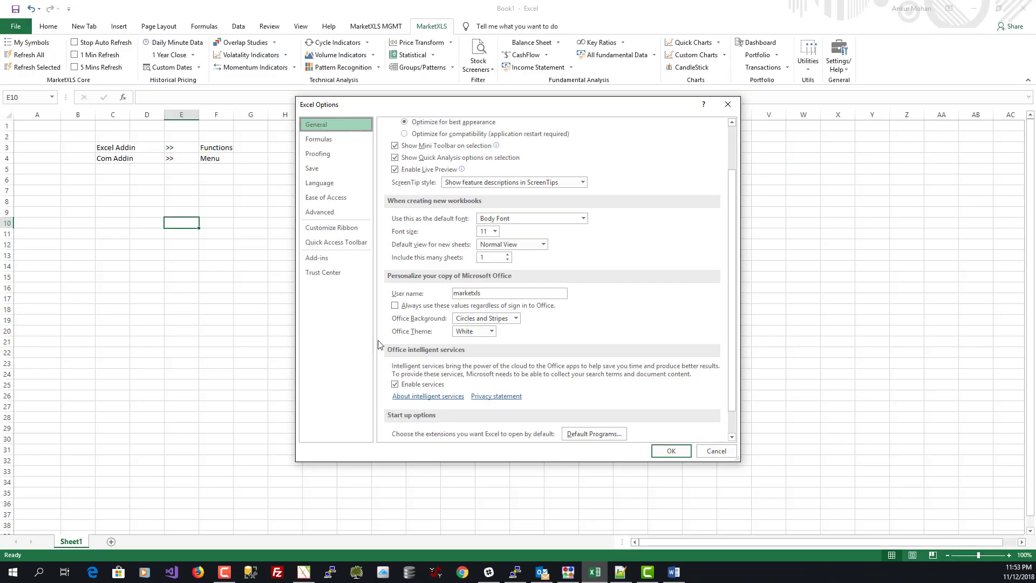
click(333, 254)
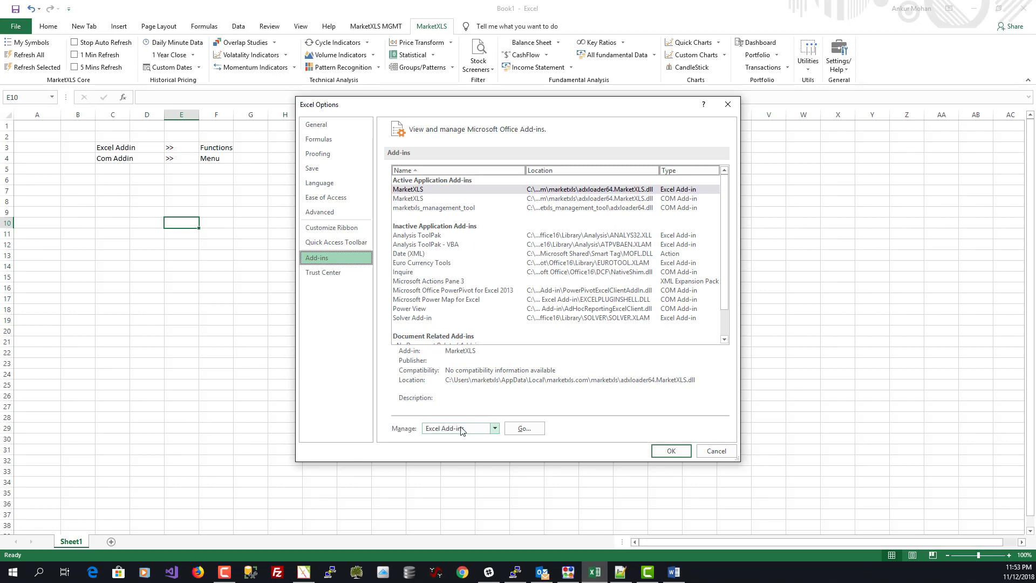
click(533, 430)
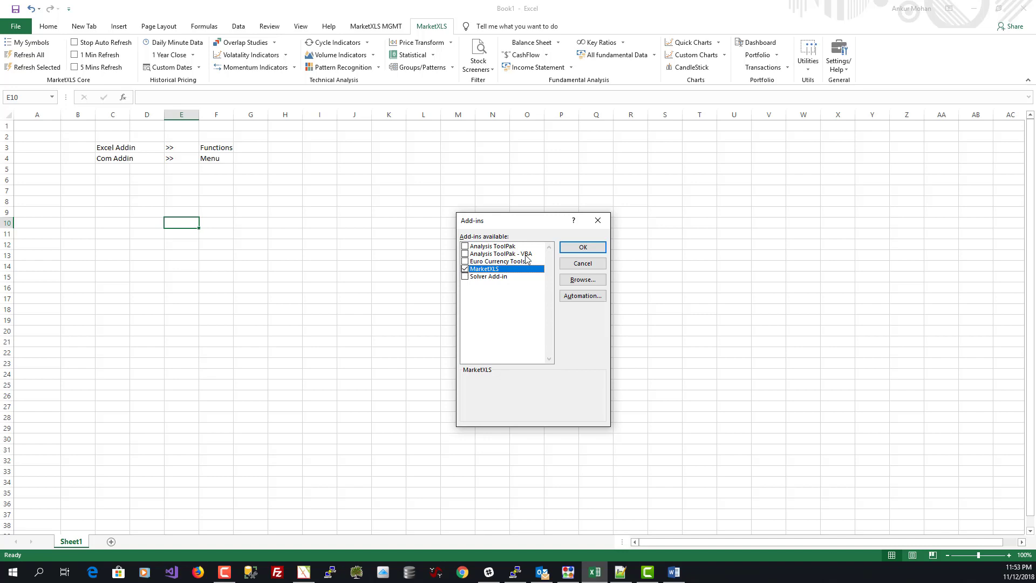
click(583, 247)
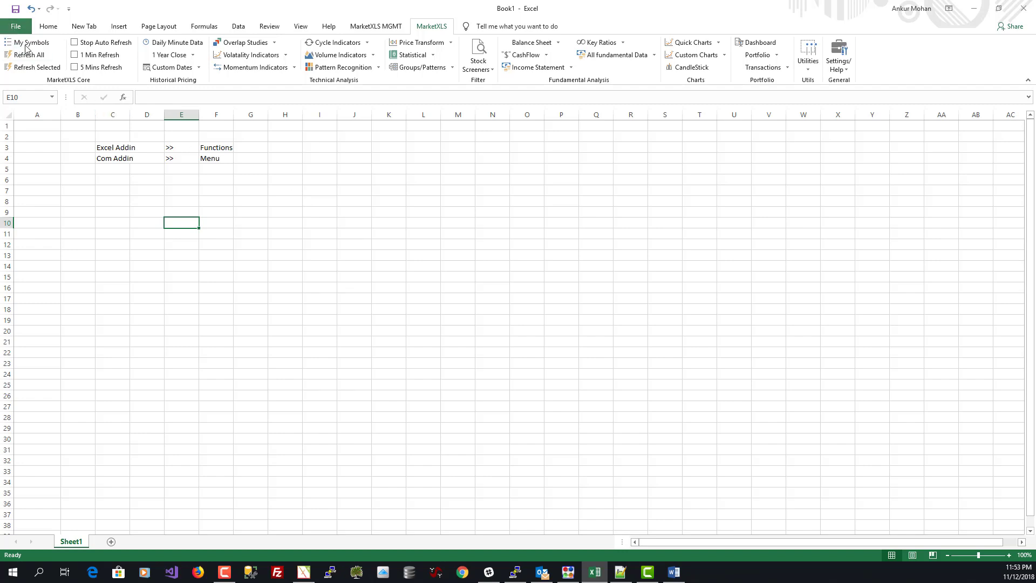
Disable the MarketXLS Excel add-in through the Excel Add-ins management in Excel Options and apply the change.
click(17, 27)
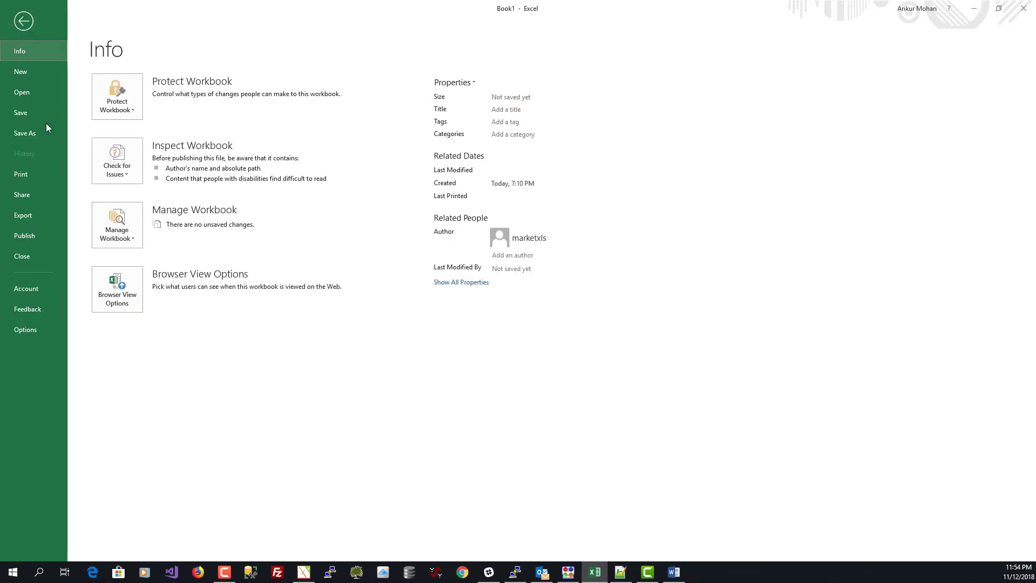
click(26, 330)
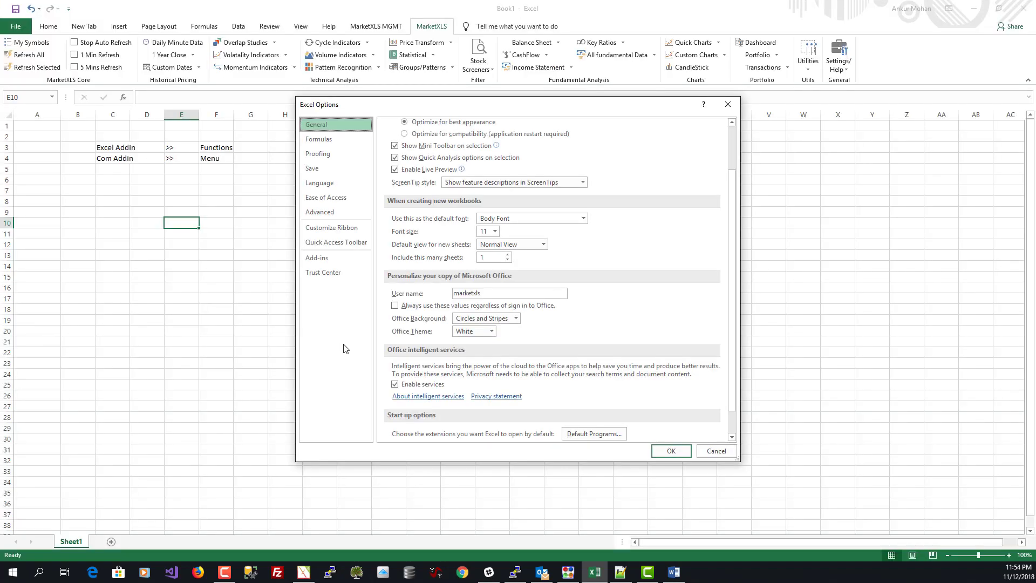
click(325, 260)
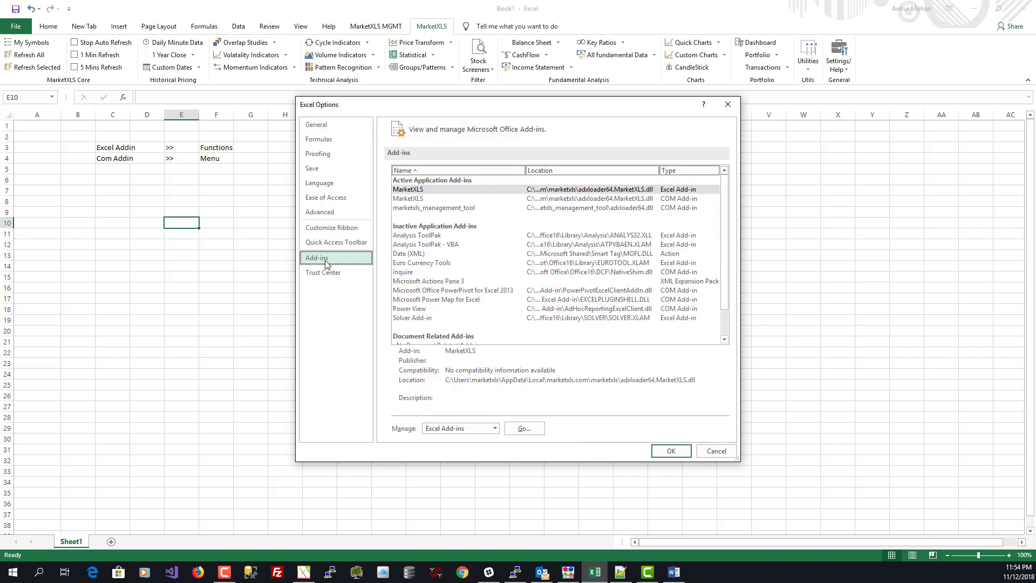
click(522, 430)
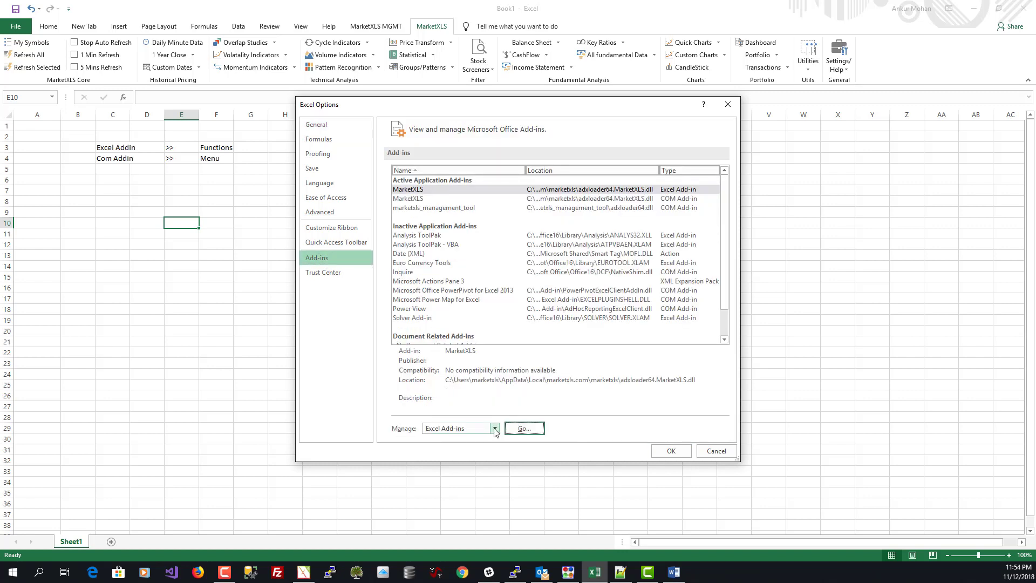
click(523, 428)
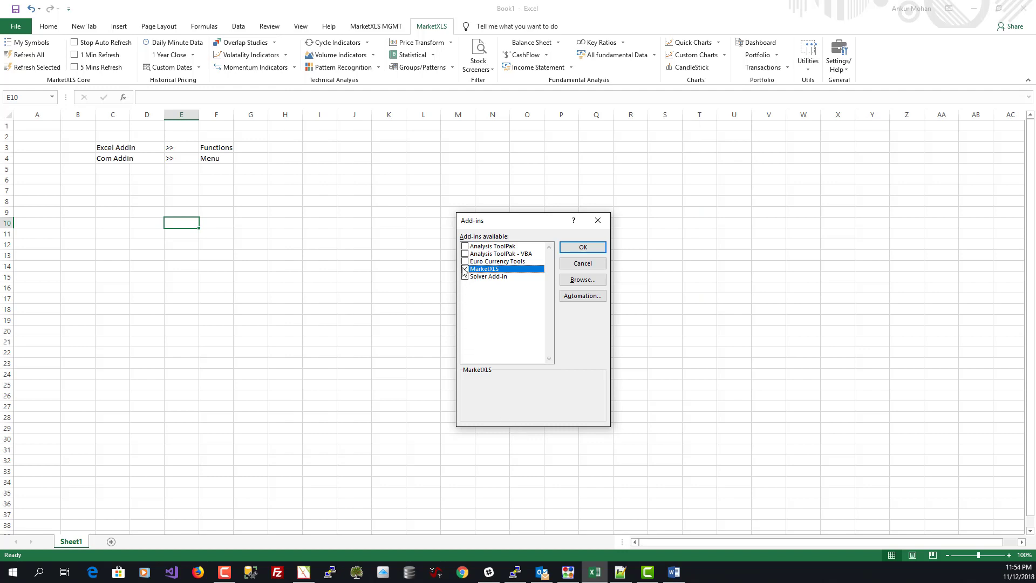
click(465, 269)
click(583, 247)
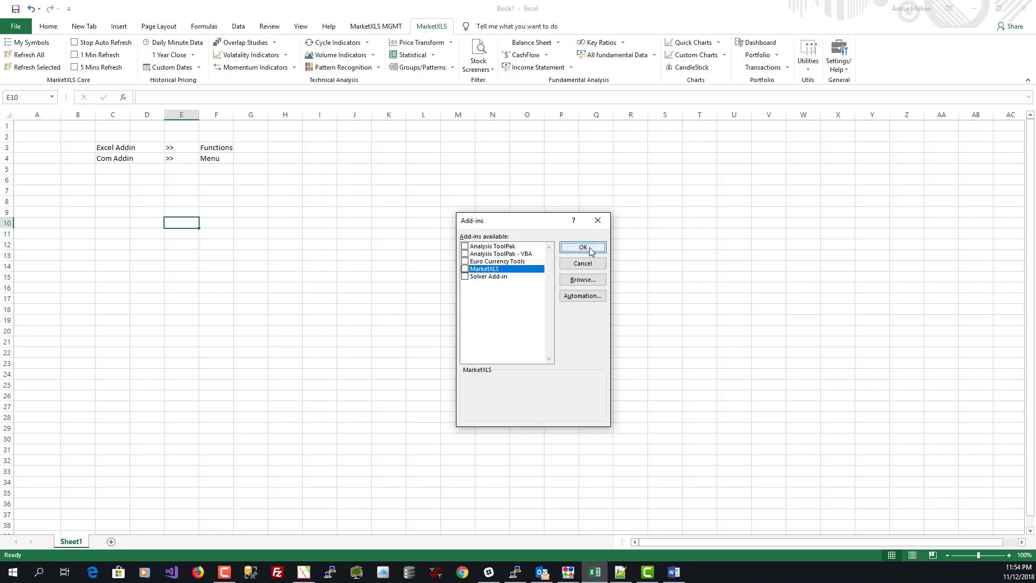
From cell H3, check the Insert Function category list for MarketXLS groups with the Excel add-in disabled, and cancel the function insertion.
click(272, 146)
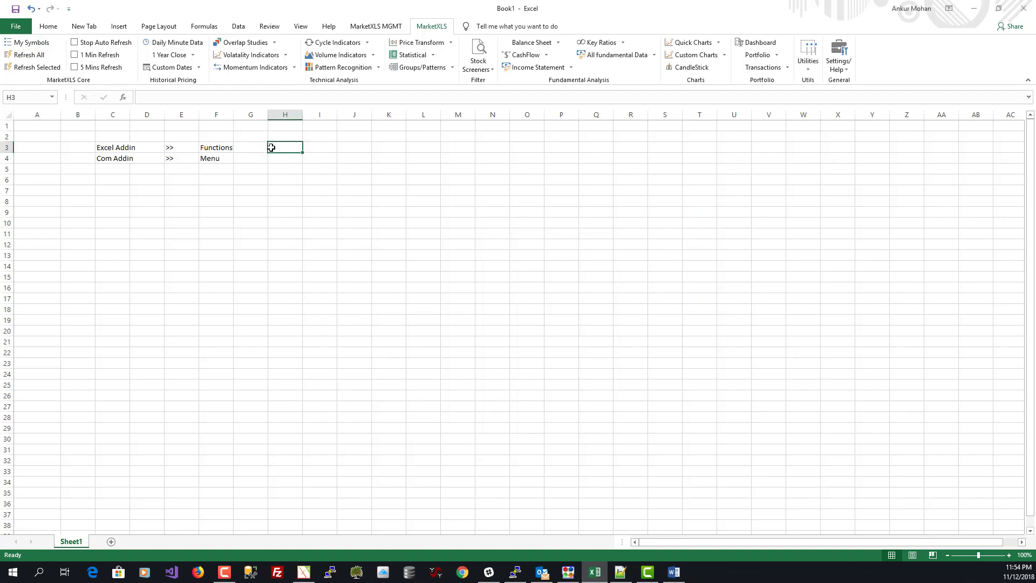
click(124, 98)
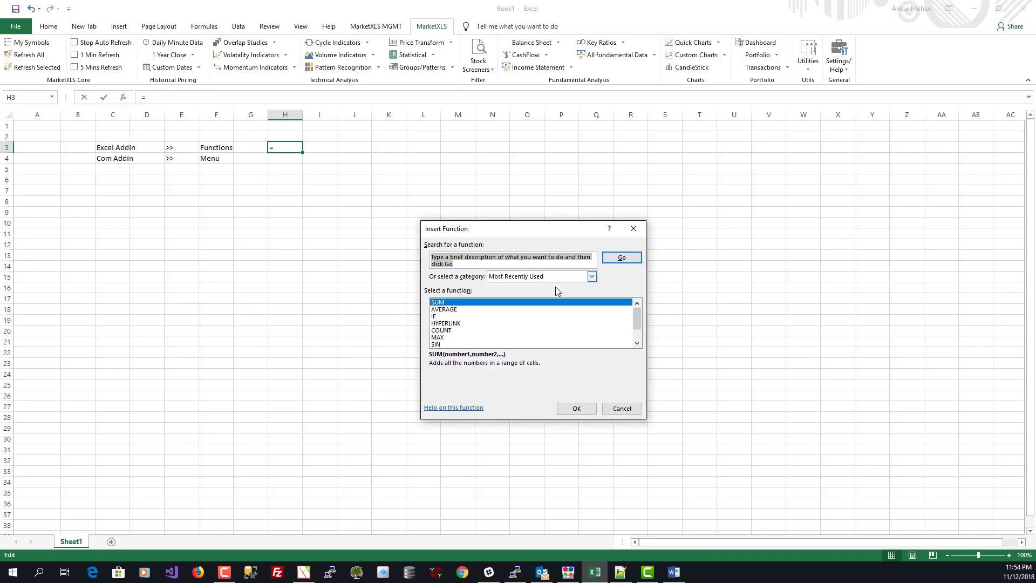
click(592, 277)
click(624, 414)
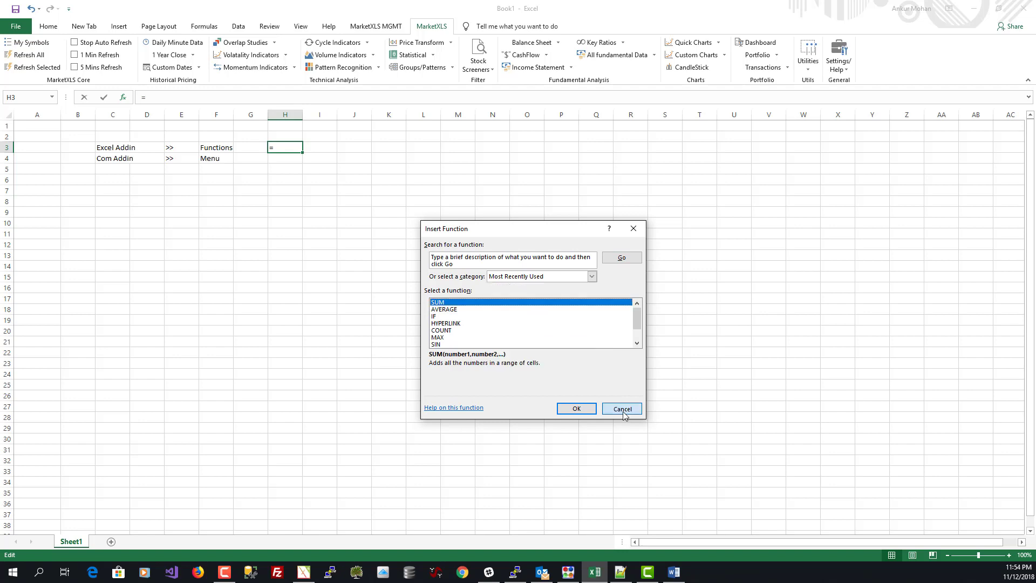
click(624, 413)
click(319, 242)
Re-enable the MarketXLS Excel add-in through the Excel Add-ins management in Excel Options and apply the change.
click(16, 26)
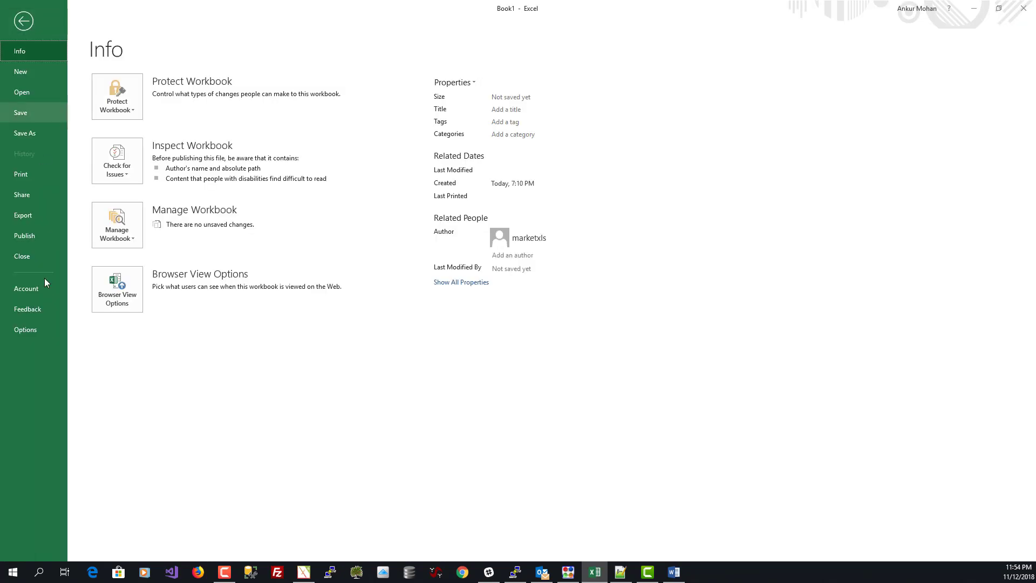
click(30, 332)
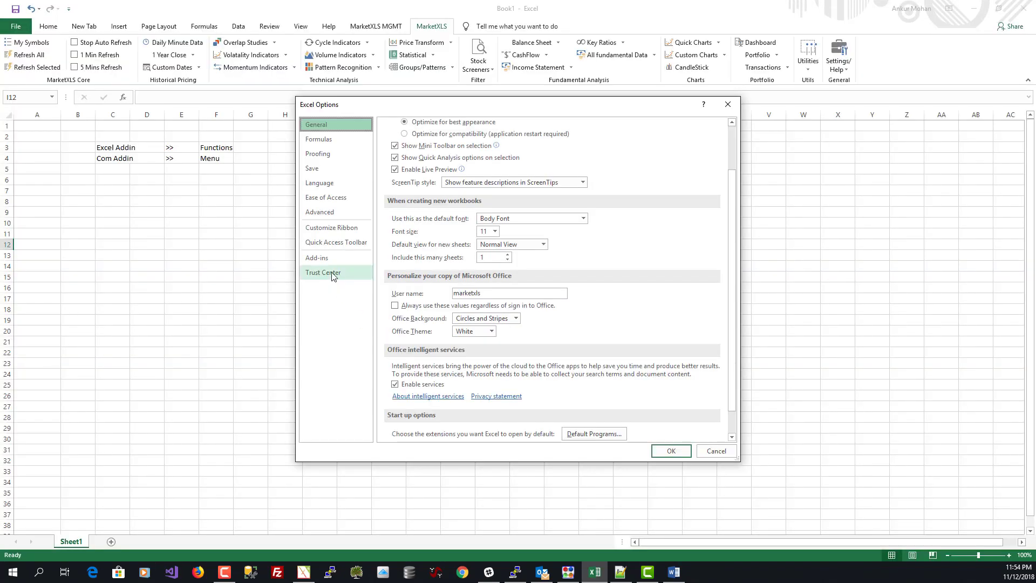
click(324, 258)
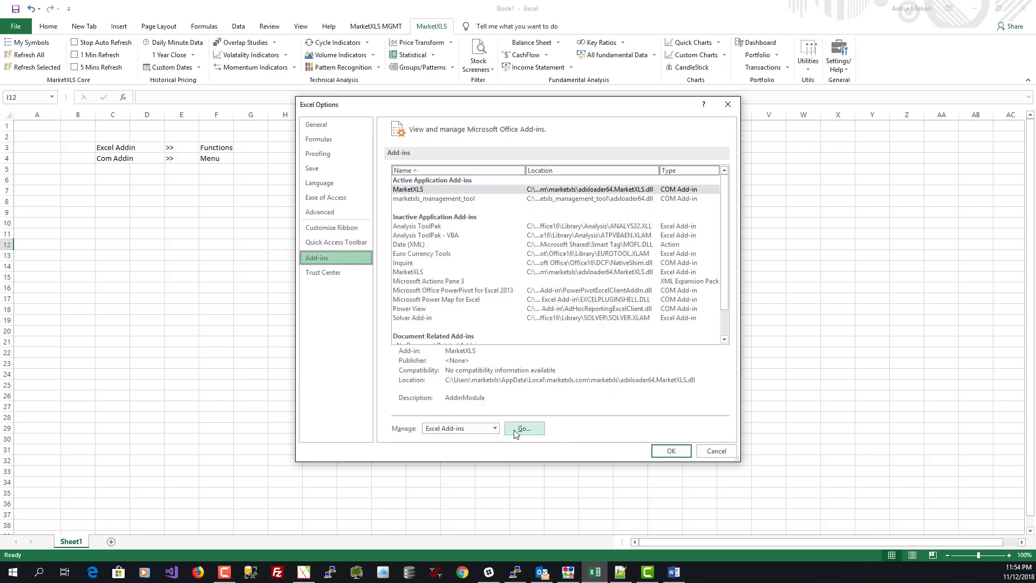
click(515, 431)
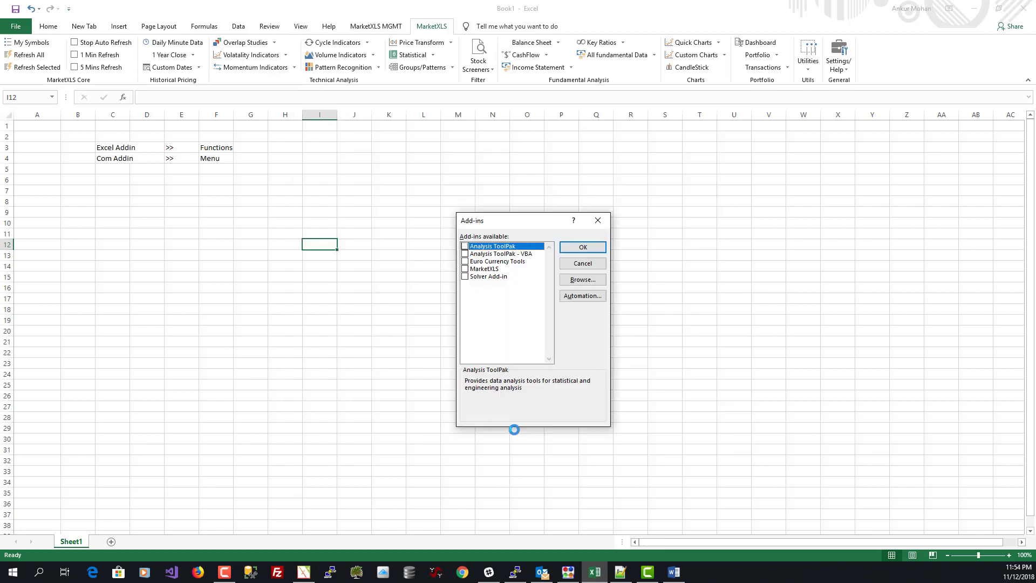
click(465, 270)
click(583, 246)
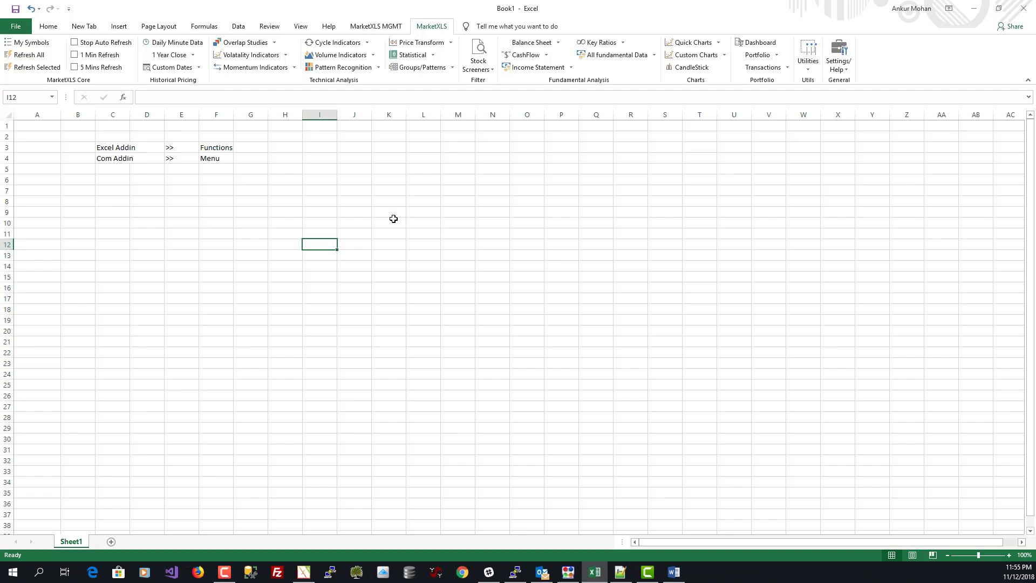
click(315, 194)
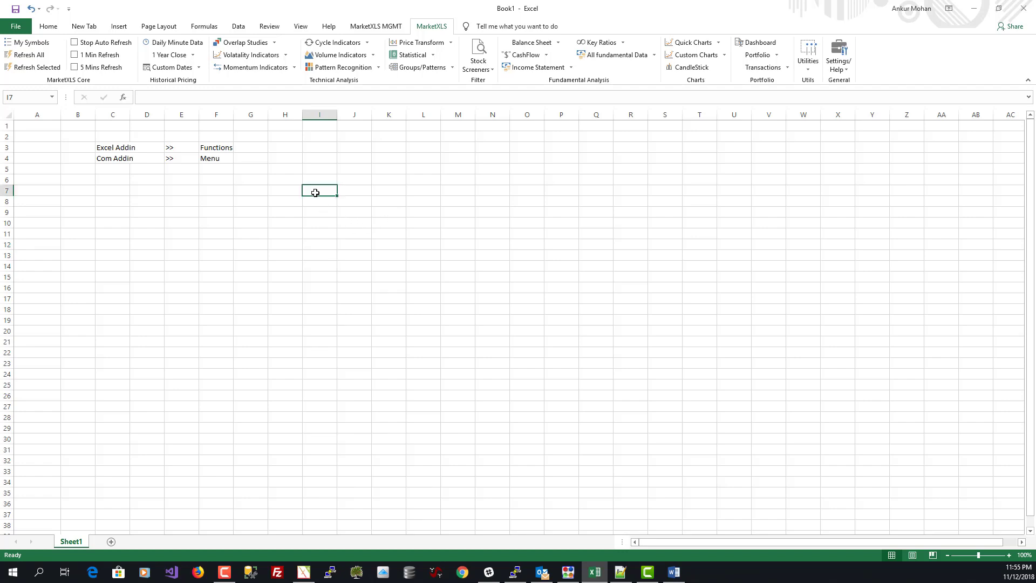
drag(327, 148, 326, 157)
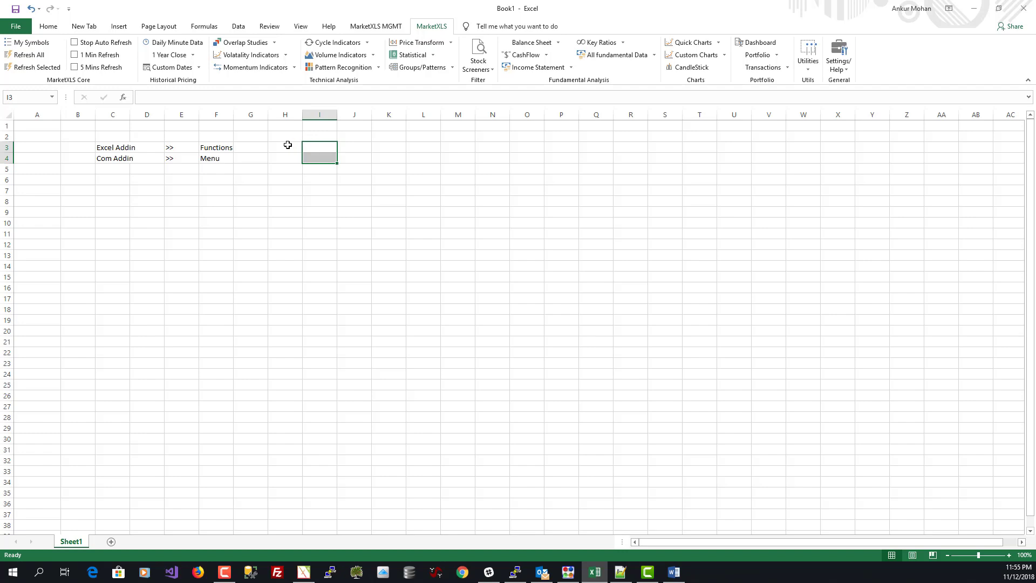
drag(288, 144, 310, 163)
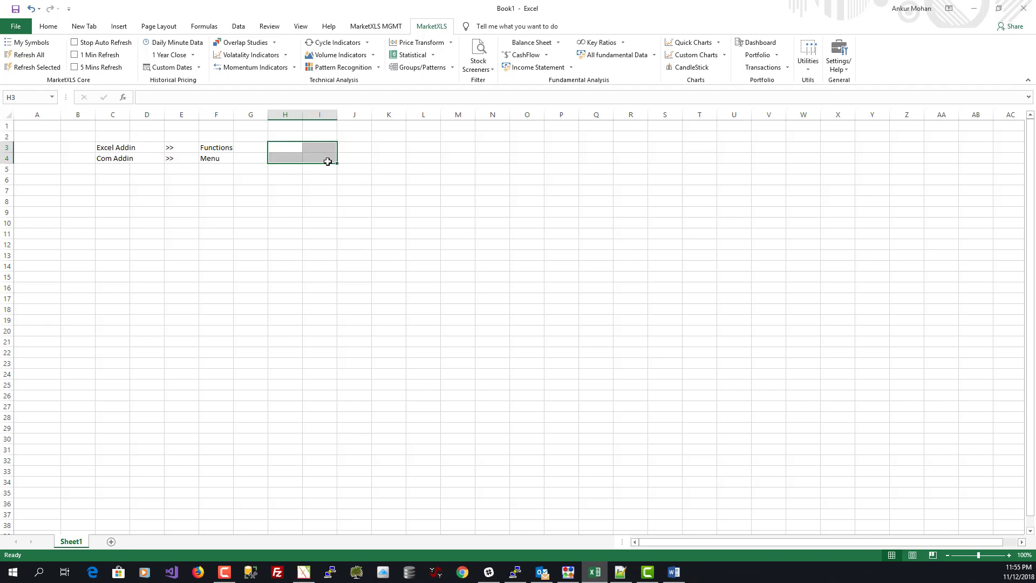
click(324, 159)
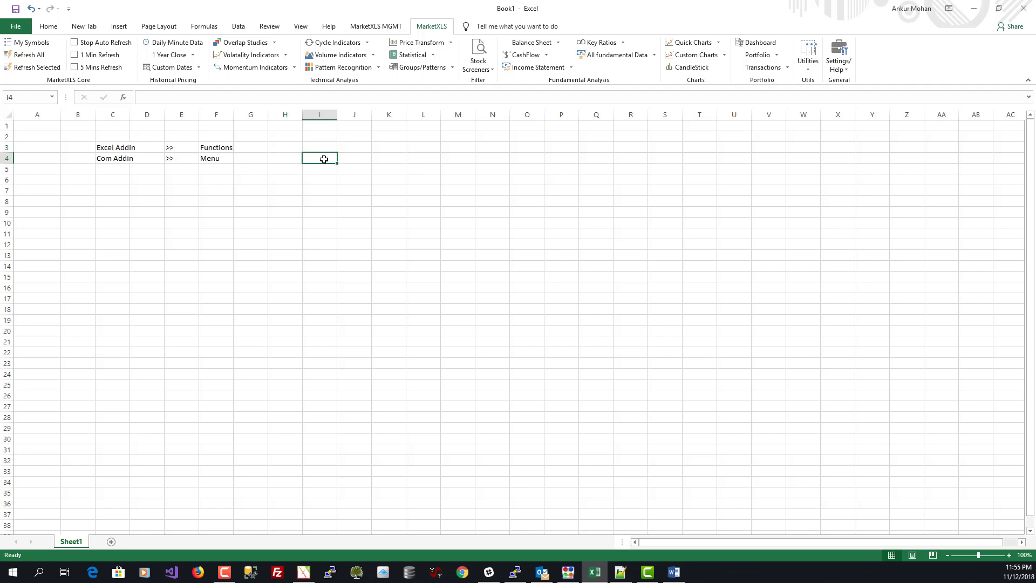
Switch to the Windows Control Panel and open Programs and Features.
click(35, 572)
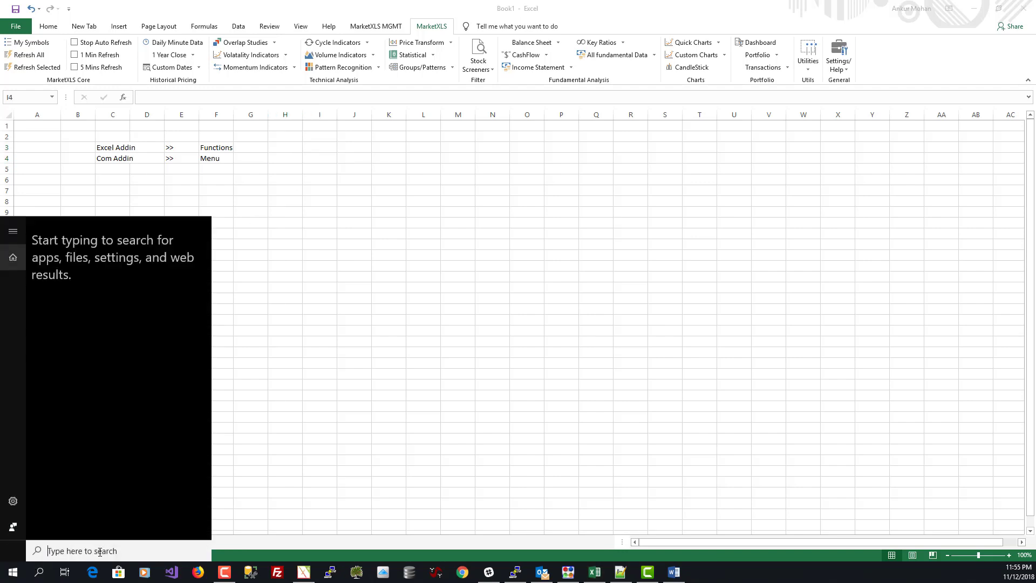
text(con)
key(Return)
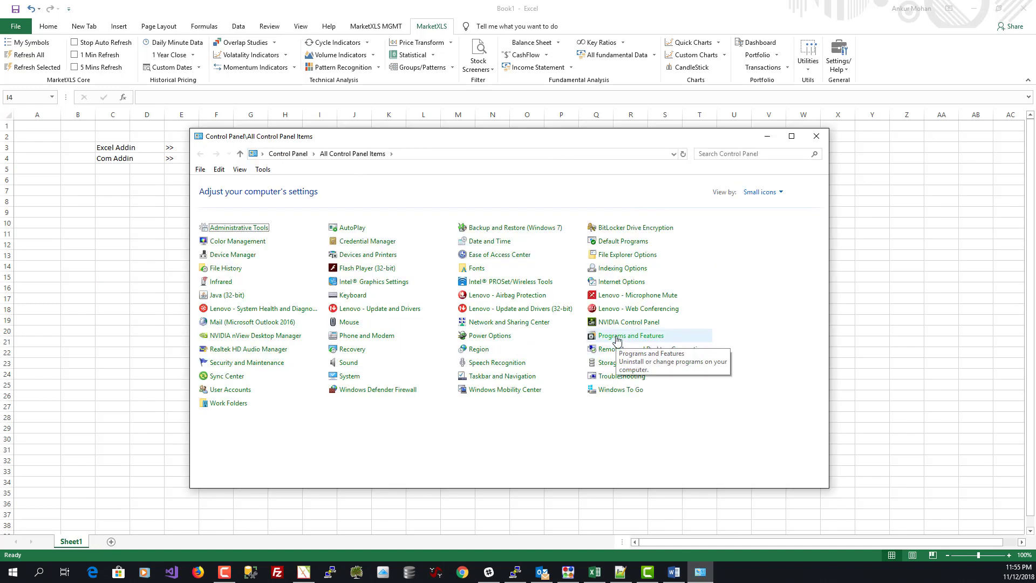
click(616, 339)
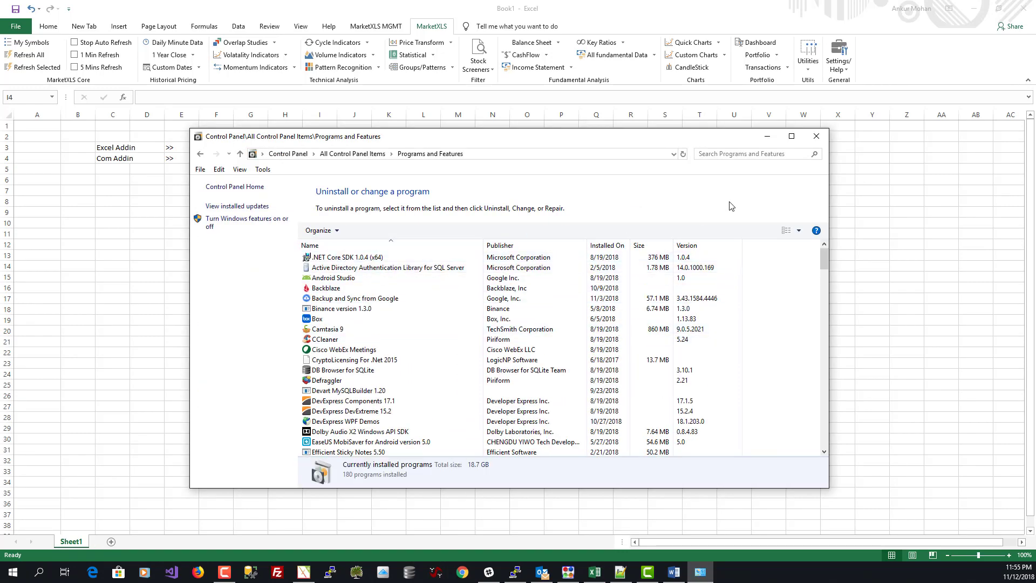
Filter the installed programs by "micros" and select Microsoft Office Professional Plus 2016 - en-us.
click(716, 155)
text(micros)
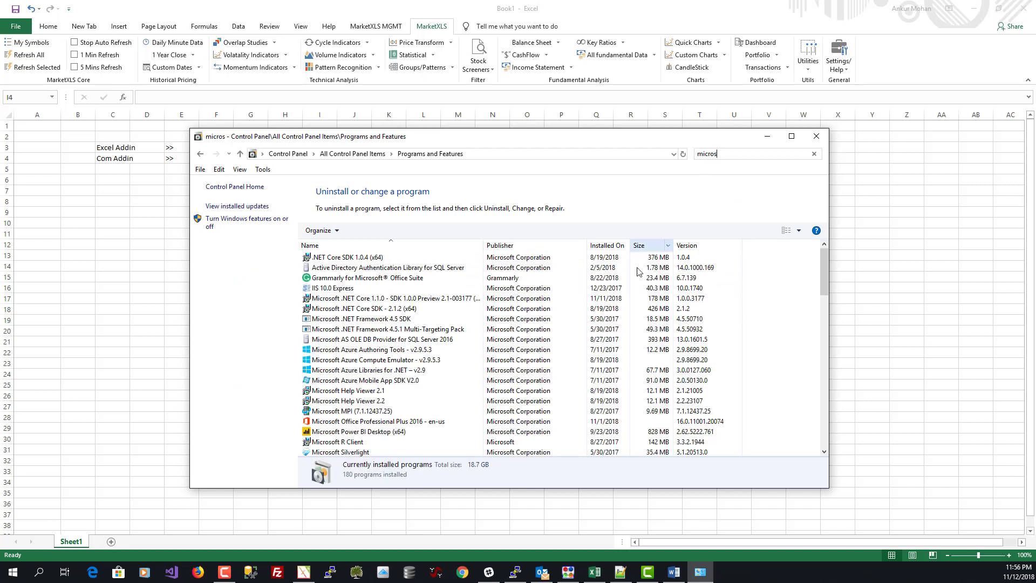
click(419, 422)
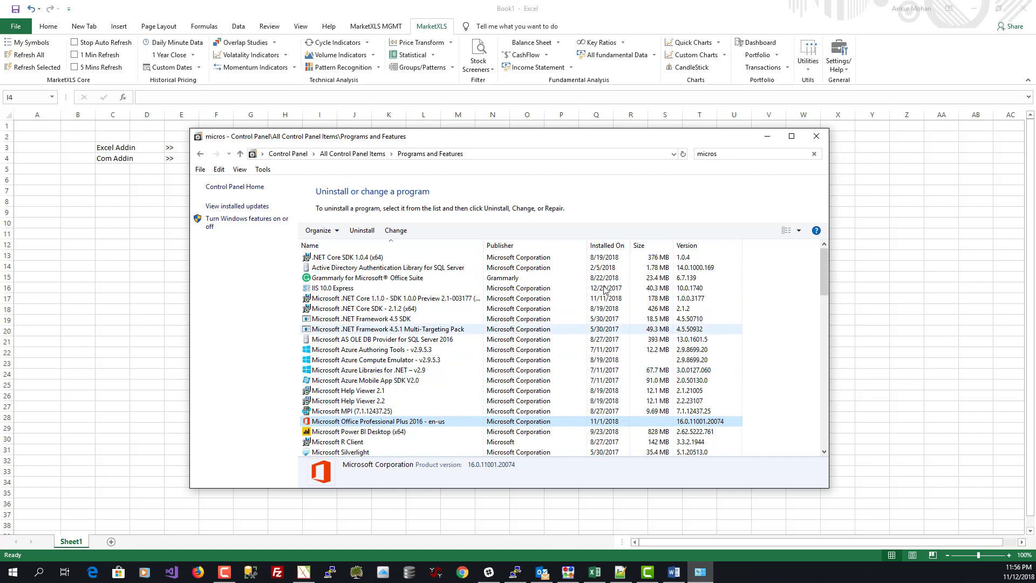
Close the Programs and Features window and select cells H3:I4 in the worksheet.
click(817, 136)
click(298, 150)
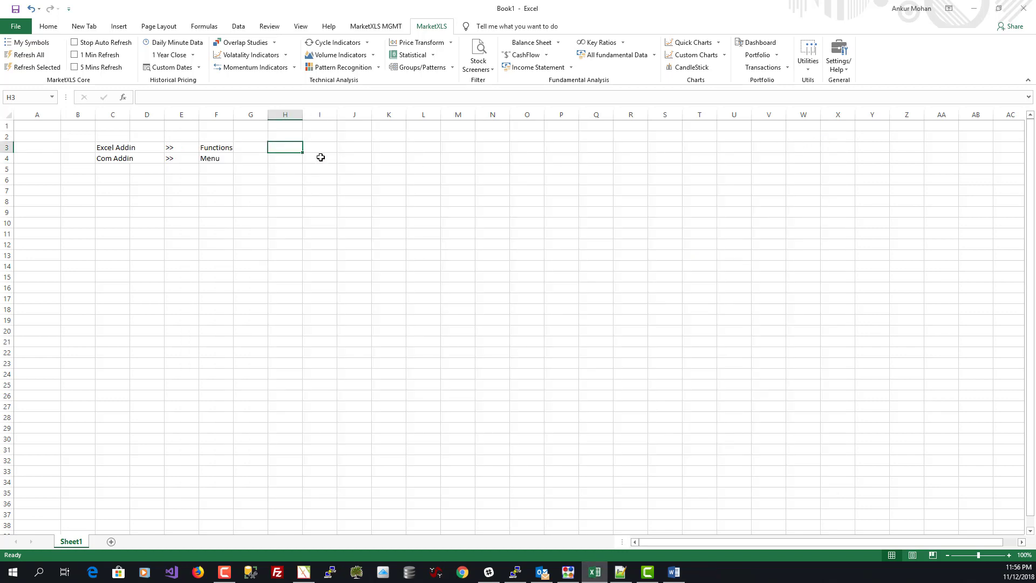
drag(320, 157, 324, 158)
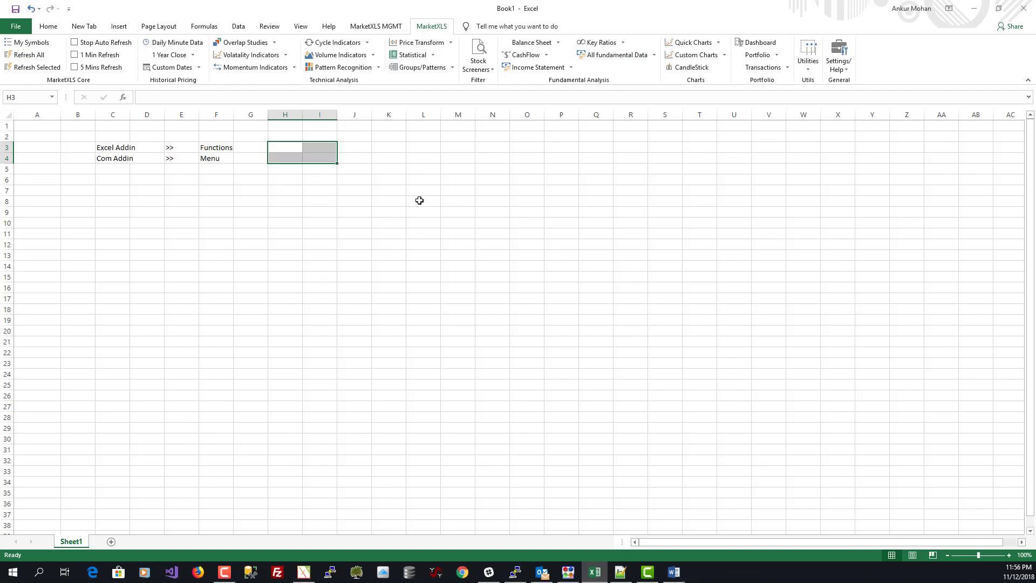
Search Windows for "cont" to launch Control Panel, and open Programs and Features.
key(super)
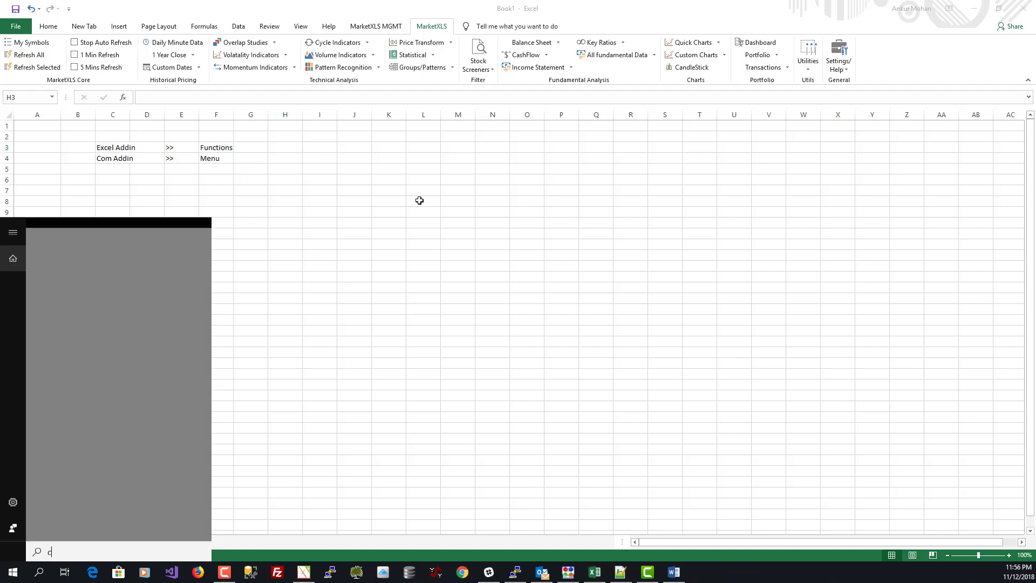
text(cont)
key(Return)
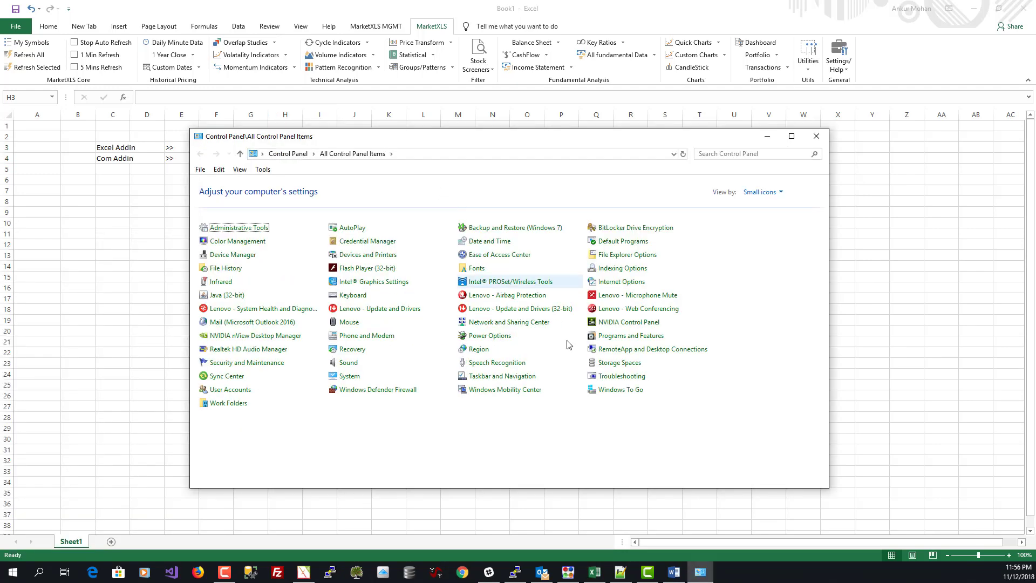
click(629, 340)
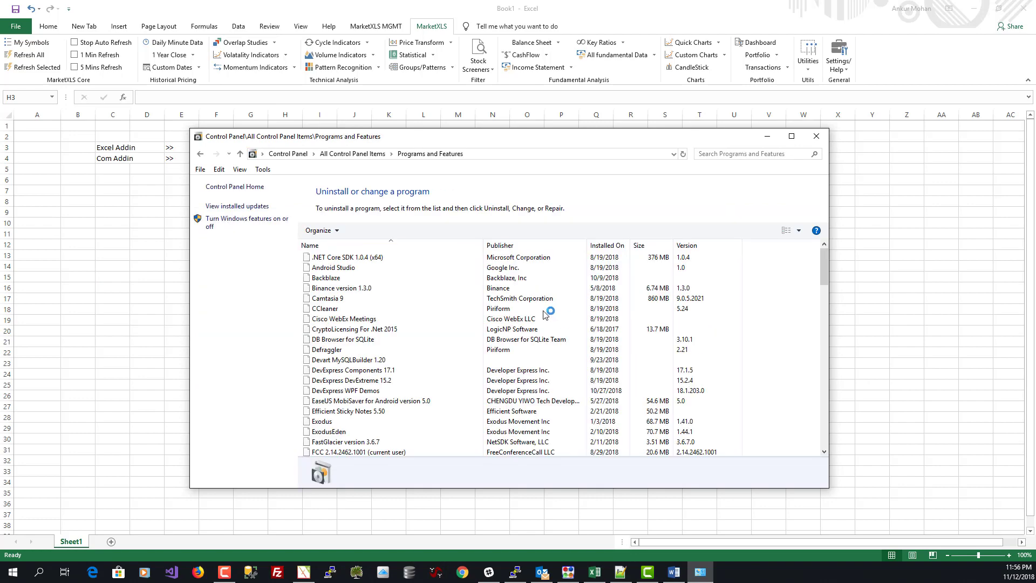
Find Microsoft Office Professional Plus 2016 - en-us by filtering the installed programs by "micros", select it, and close the window.
click(714, 155)
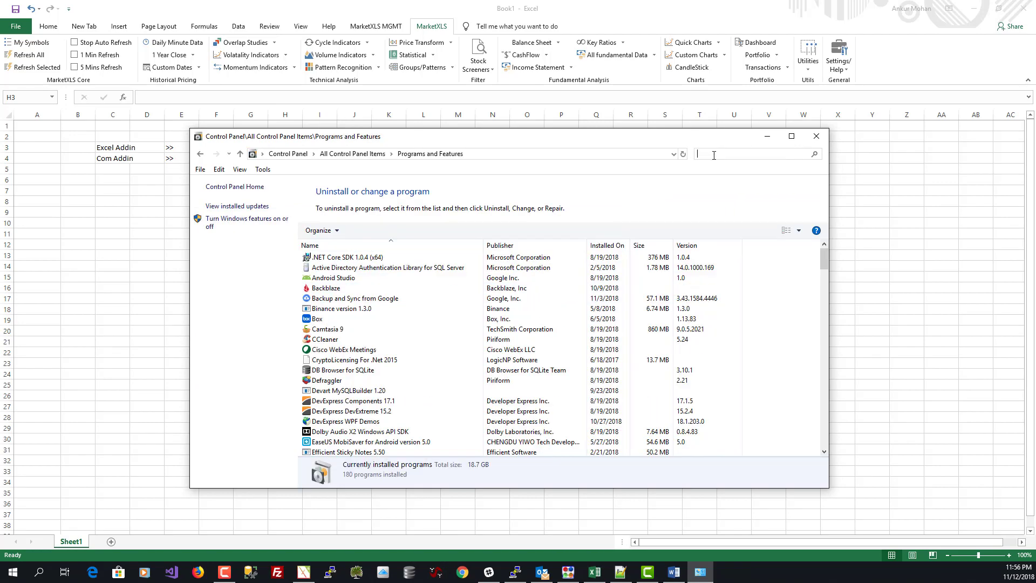
text(micr)
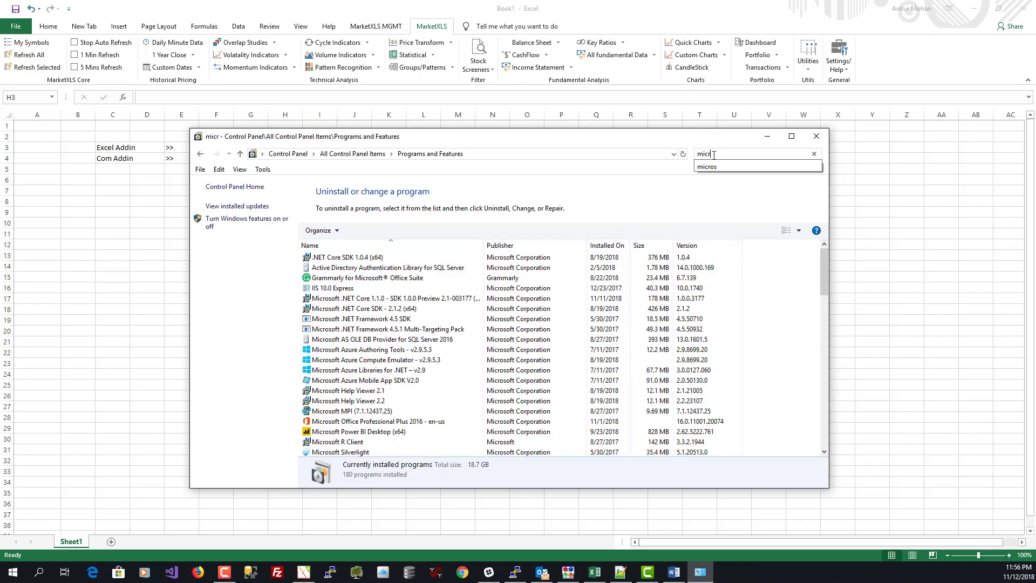
text(so)
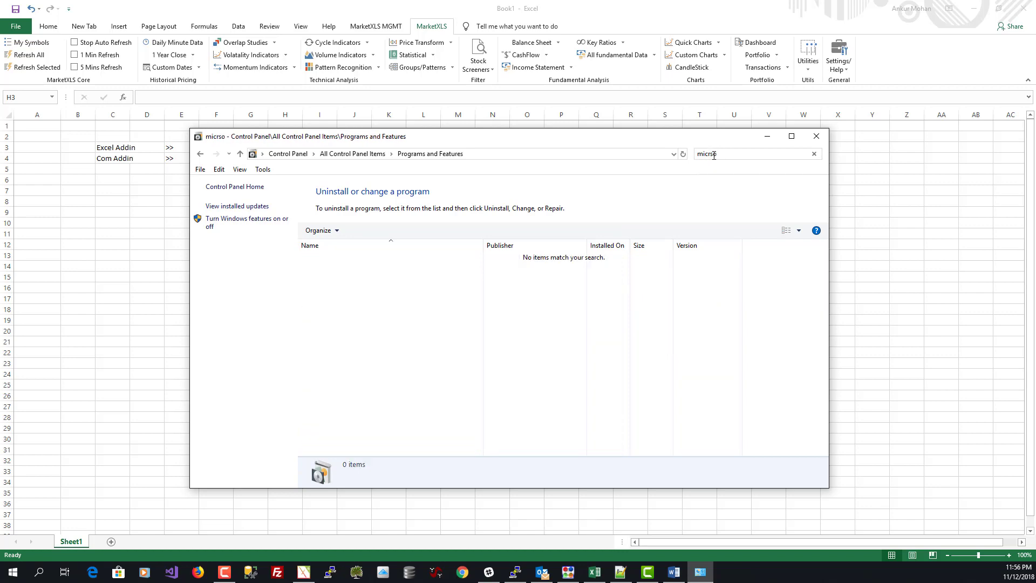
double_click(734, 154)
text(micros)
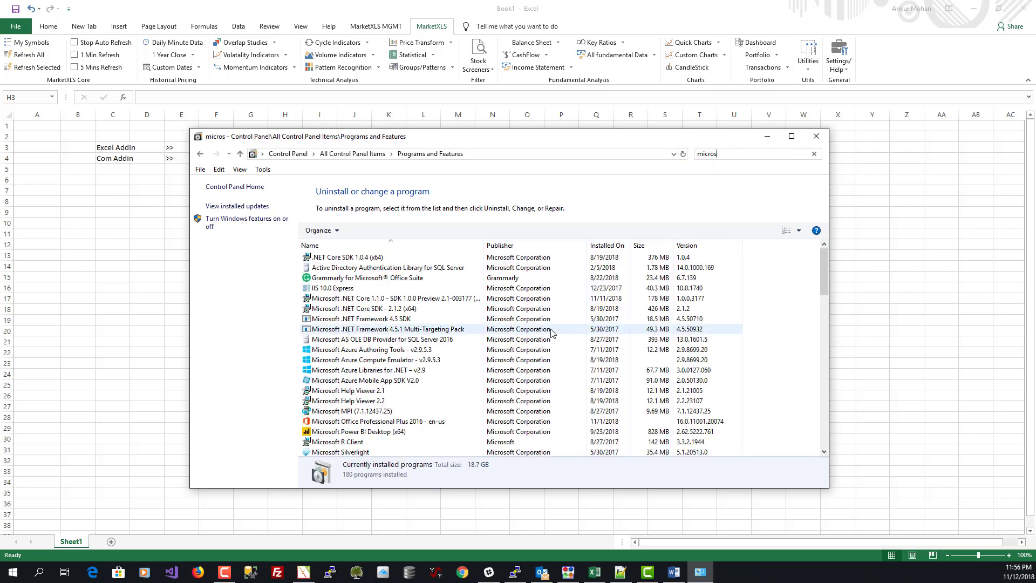
scroll(425, 333, down, 3)
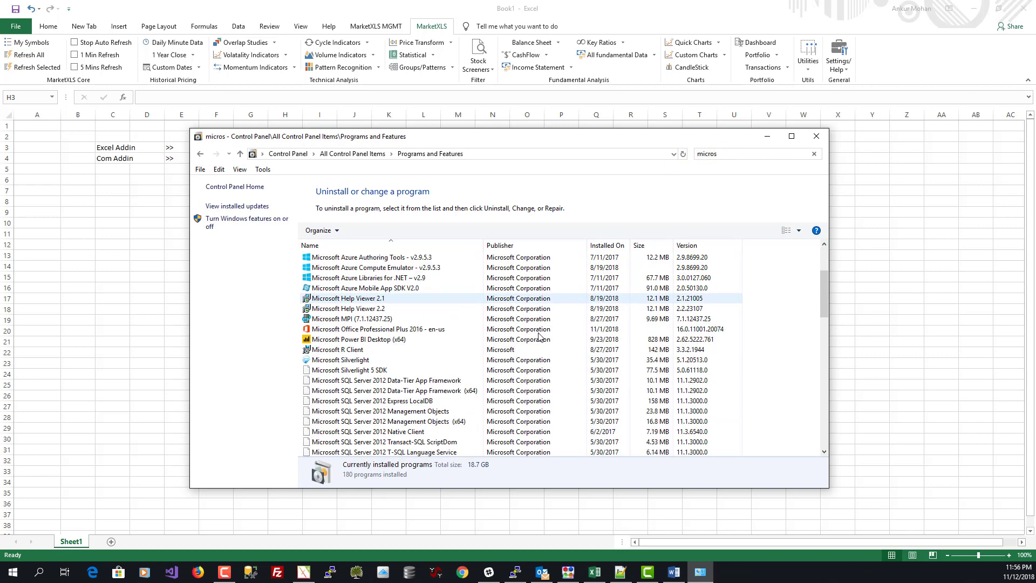
click(426, 333)
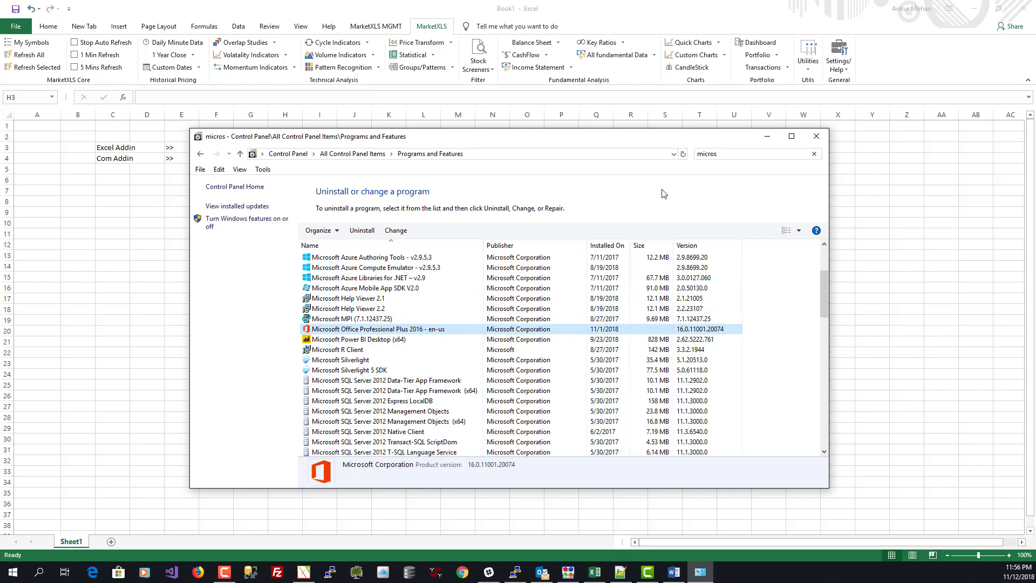
click(817, 136)
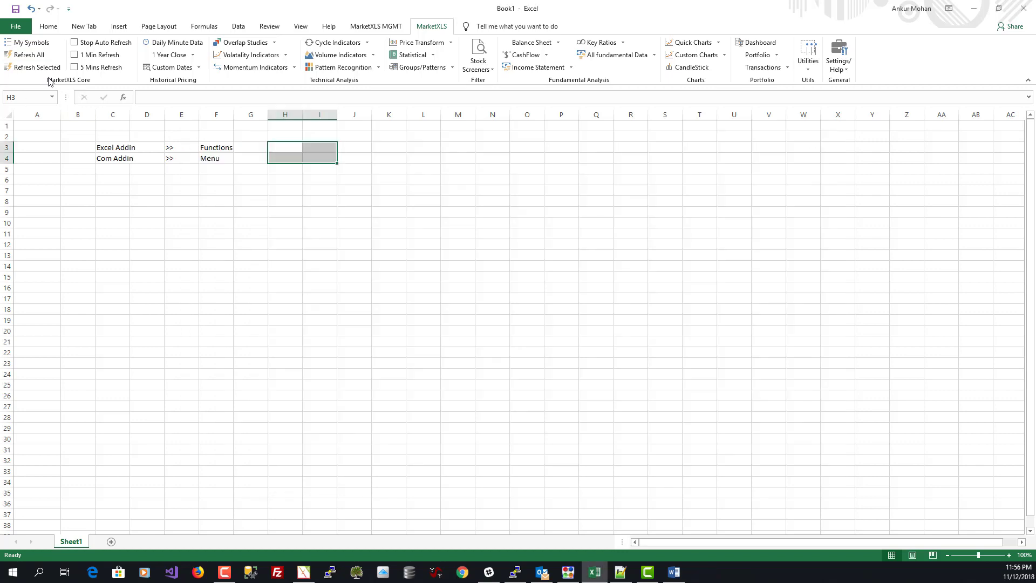
Check the Office product and Excel version information on the Account page, and return to the worksheet at cell J12.
click(11, 27)
click(35, 288)
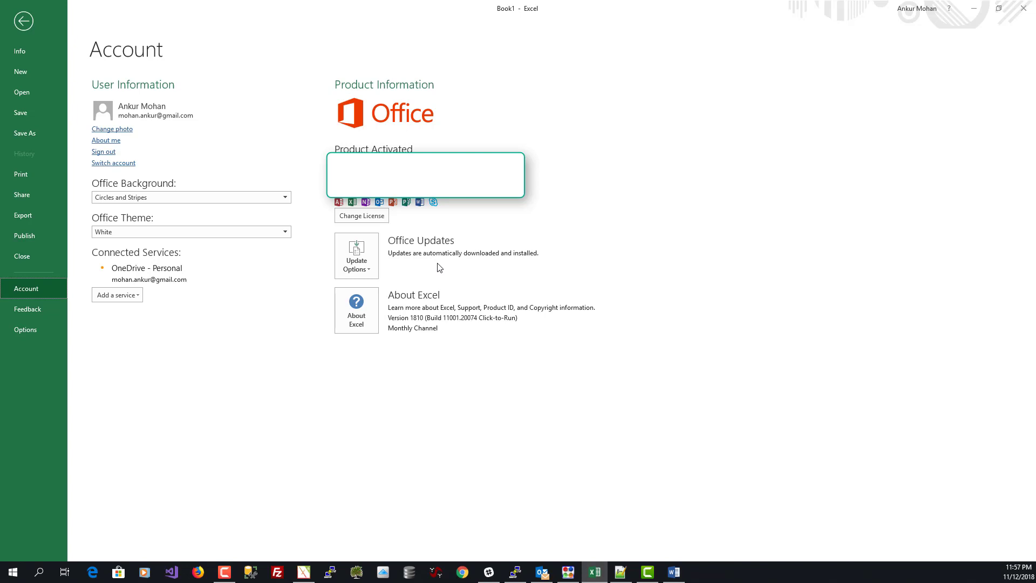
key(Escape)
click(342, 246)
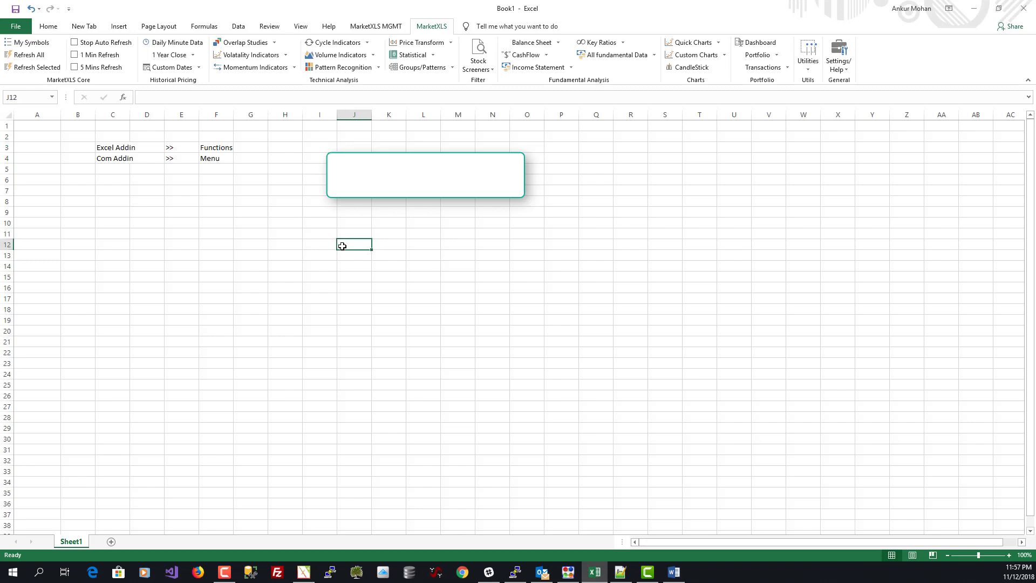